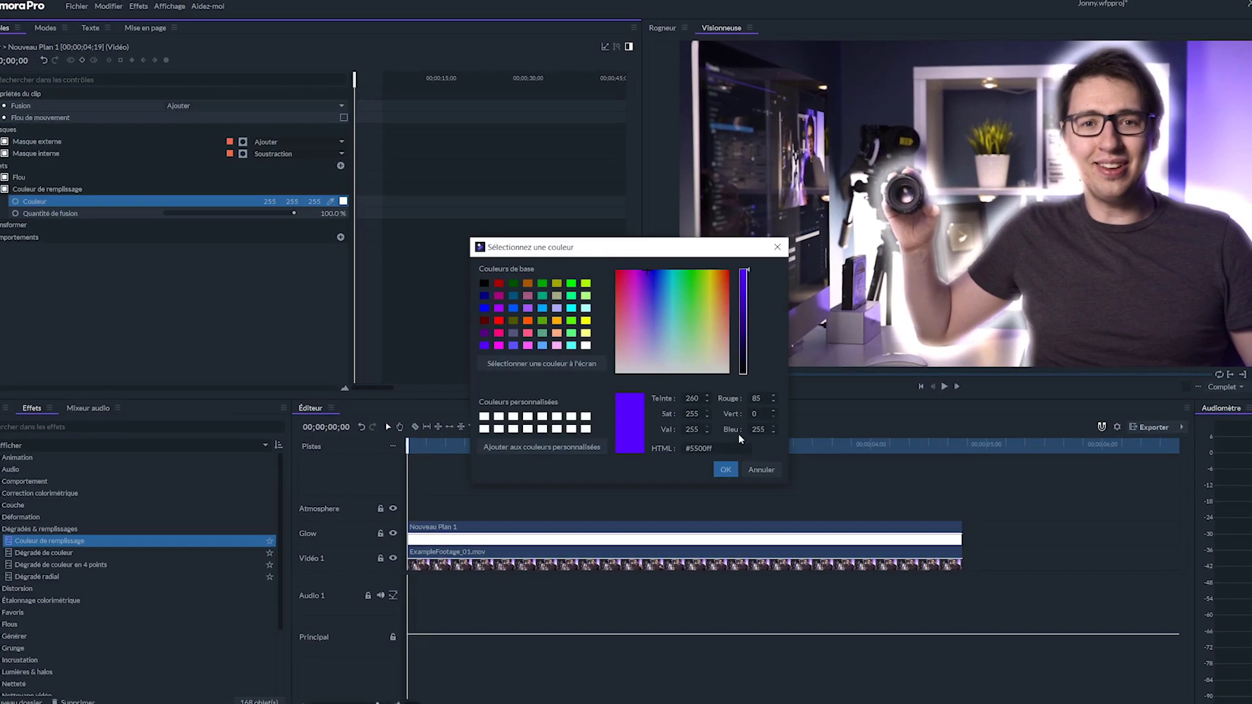
- Apply the purple colour #5500ff to the glow plane's fill colour effect
{"action": "left_click", "coordinate": [725, 470]}
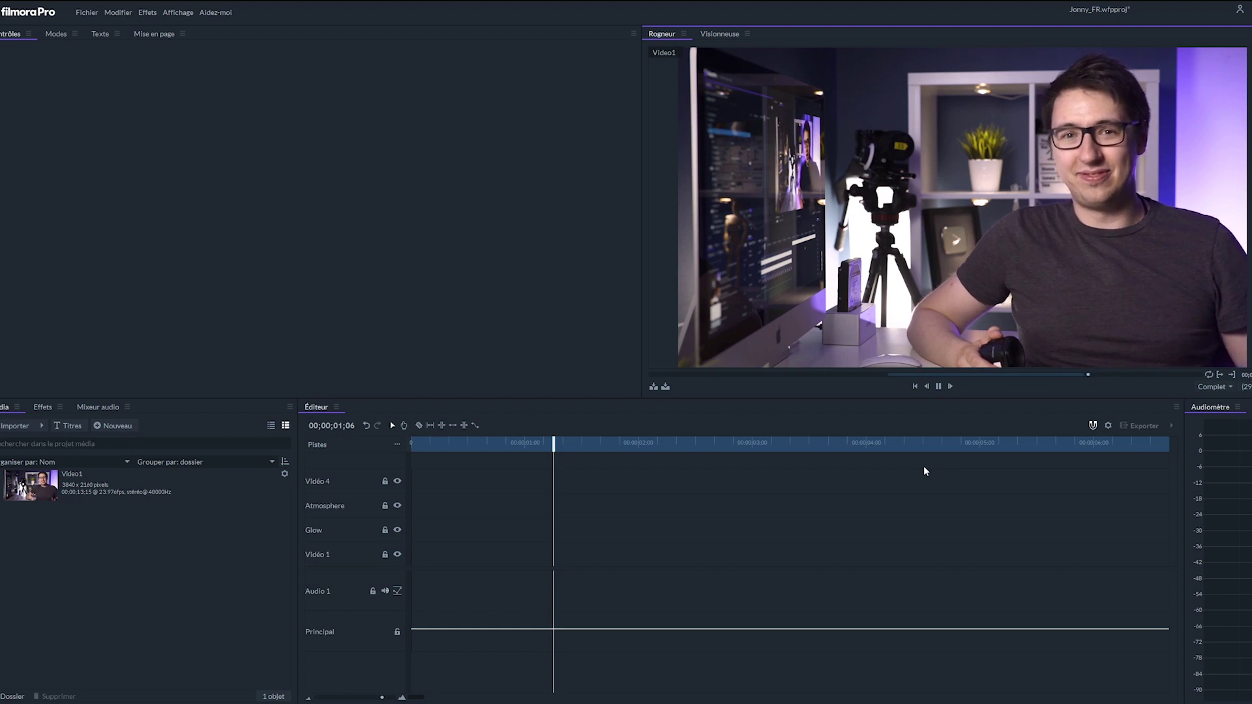
- Place only the video part of Video1 at the start of the Vidéo 1 track and return the playhead to the start
{"action": "left_click", "coordinate": [938, 387]}
{"action": "mouse_move", "coordinate": [940, 369]}
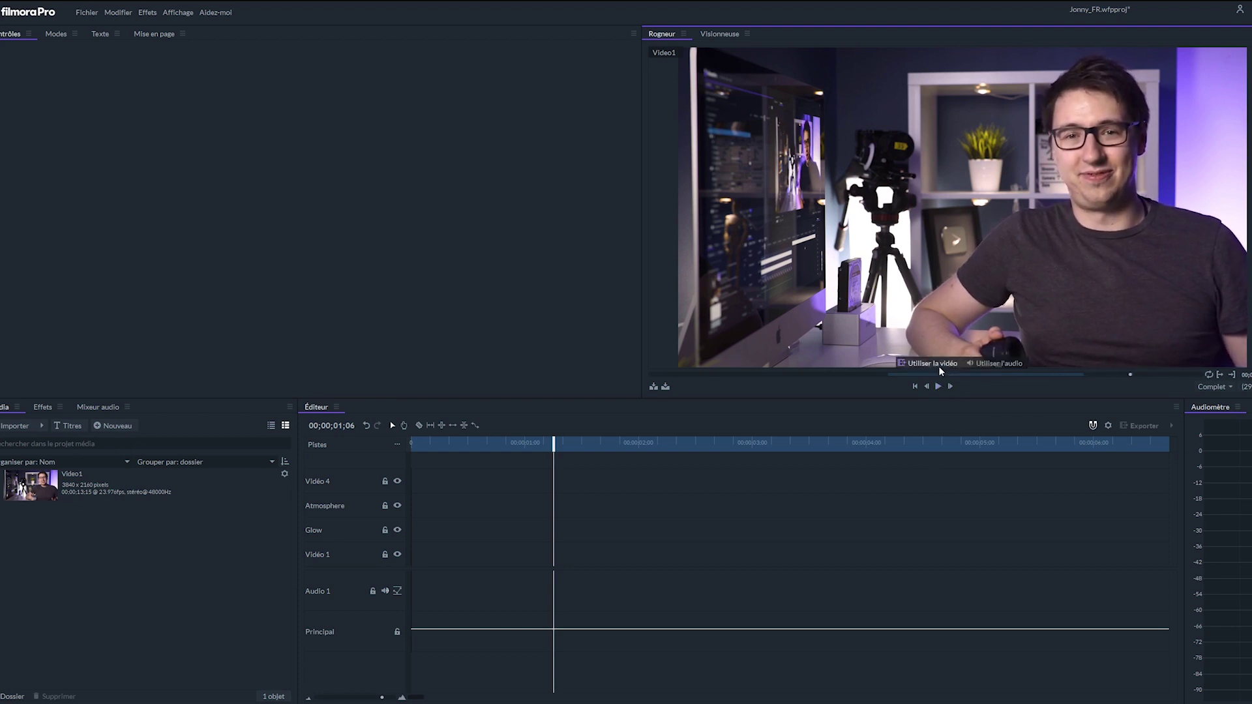
{"action": "left_click_drag", "start_coordinate": [933, 362], "coordinate": [409, 550]}
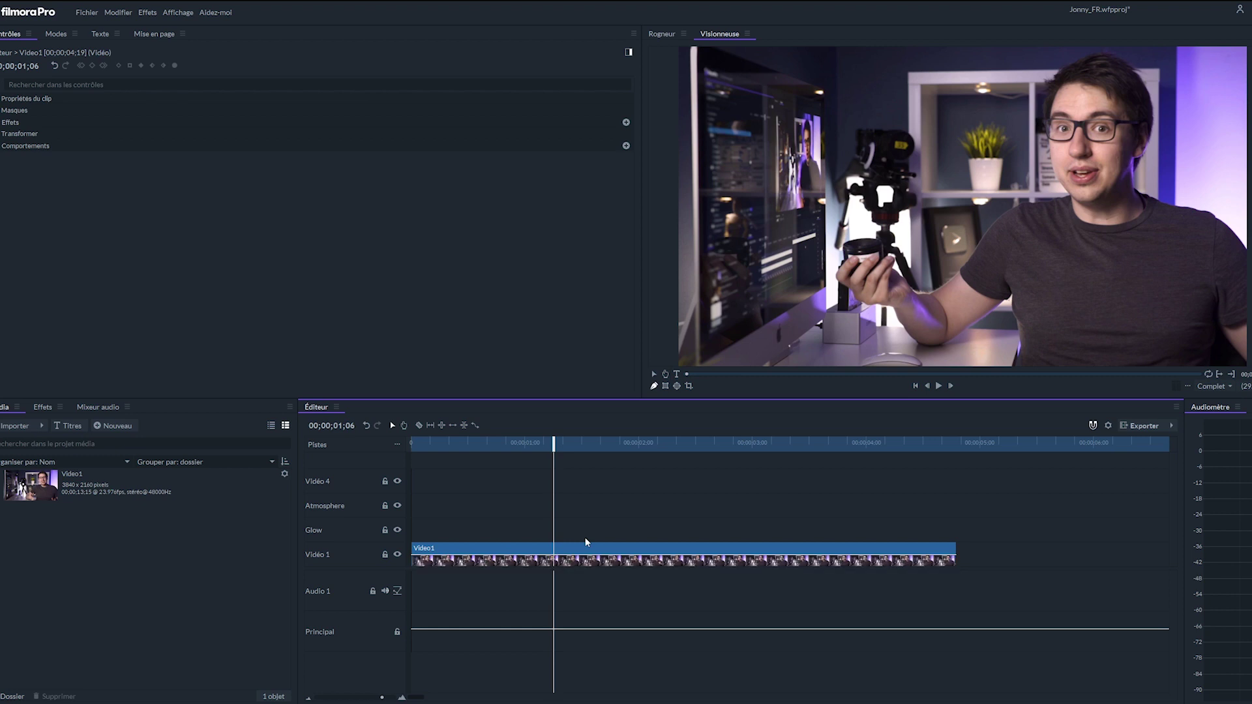
{"action": "left_click_drag", "start_coordinate": [555, 444], "coordinate": [379, 458]}
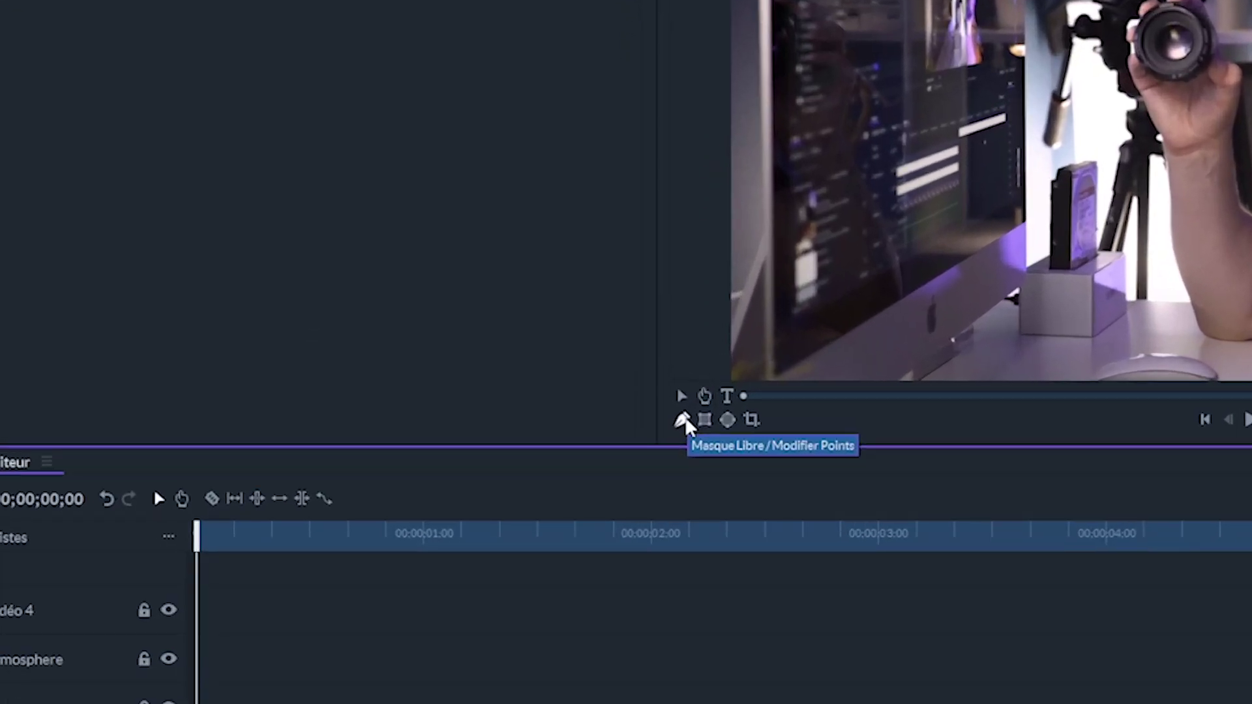
- Draw a closed free-form mask around the man's raised hand with the lens, arm, head, shoulders and torso
{"action": "left_click", "coordinate": [686, 418]}
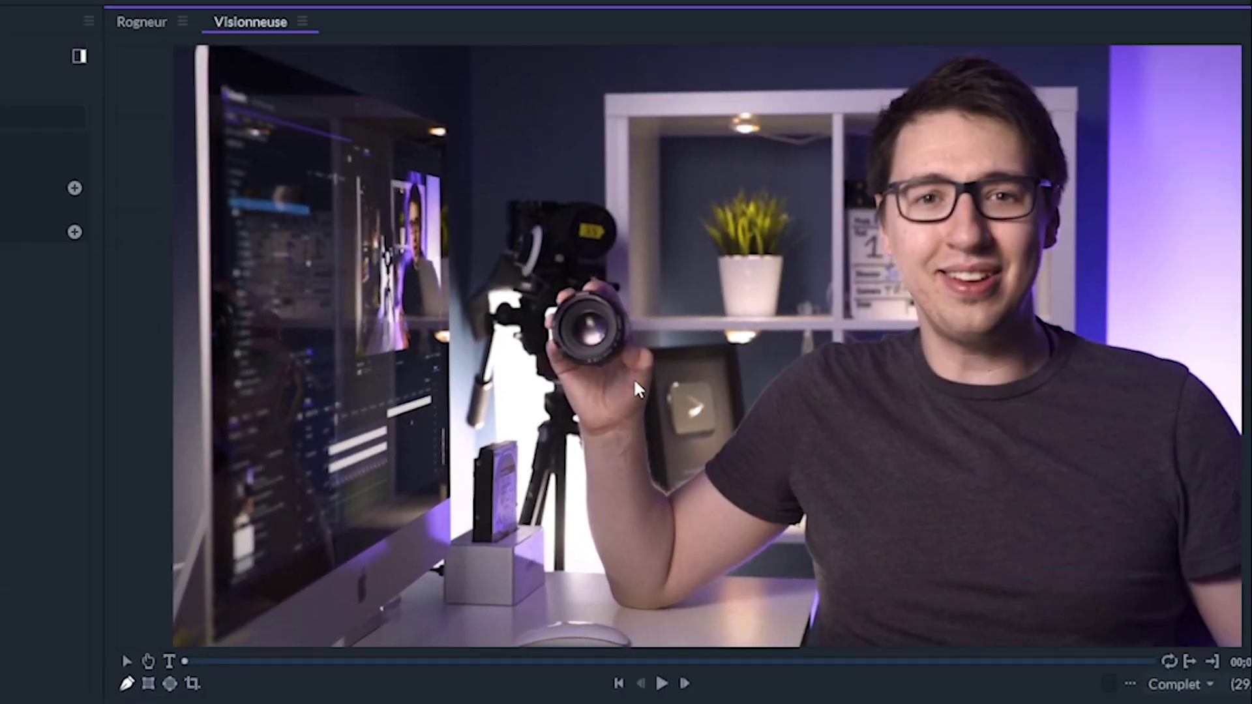
{"action": "left_click", "coordinate": [531, 309]}
{"action": "left_click", "coordinate": [560, 281]}
{"action": "left_click", "coordinate": [576, 277]}
{"action": "left_click", "coordinate": [600, 268]}
{"action": "left_click", "coordinate": [628, 289]}
{"action": "left_click", "coordinate": [642, 328]}
{"action": "left_click", "coordinate": [658, 352]}
{"action": "left_click", "coordinate": [649, 410]}
{"action": "left_click", "coordinate": [656, 475]}
{"action": "left_click", "coordinate": [669, 487]}
{"action": "left_click", "coordinate": [726, 427]}
{"action": "left_click", "coordinate": [773, 367]}
{"action": "left_click", "coordinate": [820, 338]}
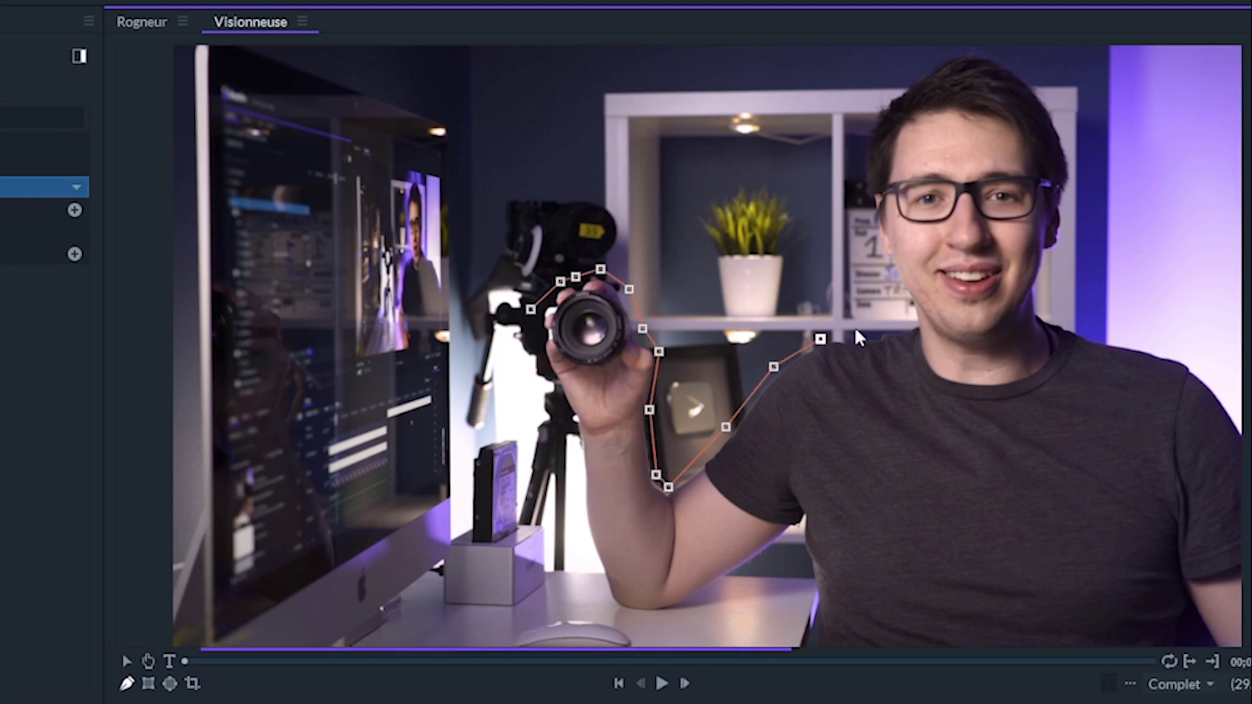
{"action": "left_click", "coordinate": [868, 334]}
{"action": "left_click", "coordinate": [913, 329]}
{"action": "left_click", "coordinate": [901, 294]}
{"action": "left_click", "coordinate": [882, 260]}
{"action": "left_click", "coordinate": [861, 198]}
{"action": "left_click", "coordinate": [857, 145]}
{"action": "left_click", "coordinate": [873, 116]}
{"action": "left_click", "coordinate": [905, 80]}
{"action": "left_click", "coordinate": [939, 58]}
{"action": "left_click", "coordinate": [982, 52]}
{"action": "left_click", "coordinate": [1025, 73]}
{"action": "left_click", "coordinate": [1051, 104]}
{"action": "left_click", "coordinate": [1069, 147]}
{"action": "left_click", "coordinate": [1074, 186]}
{"action": "left_click", "coordinate": [1065, 210]}
{"action": "left_click", "coordinate": [1057, 245]}
{"action": "left_click", "coordinate": [1054, 319]}
{"action": "left_click", "coordinate": [1123, 338]}
{"action": "left_click", "coordinate": [1195, 359]}
{"action": "scroll", "coordinate": [1181, 425], "scroll_direction": "down", "scroll_amount": 1}
{"action": "left_click", "coordinate": [1181, 424]}
{"action": "left_click", "coordinate": [1193, 619]}
{"action": "left_click", "coordinate": [769, 620]}
{"action": "left_click", "coordinate": [785, 586]}
{"action": "left_click", "coordinate": [798, 550]}
{"action": "left_click", "coordinate": [784, 506]}
{"action": "left_click", "coordinate": [696, 572]}
{"action": "left_click", "coordinate": [634, 578]}
{"action": "left_click", "coordinate": [602, 514]}
{"action": "left_click", "coordinate": [594, 465]}
{"action": "left_click", "coordinate": [591, 415]}
{"action": "left_click", "coordinate": [555, 353]}
{"action": "left_click", "coordinate": [556, 315]}
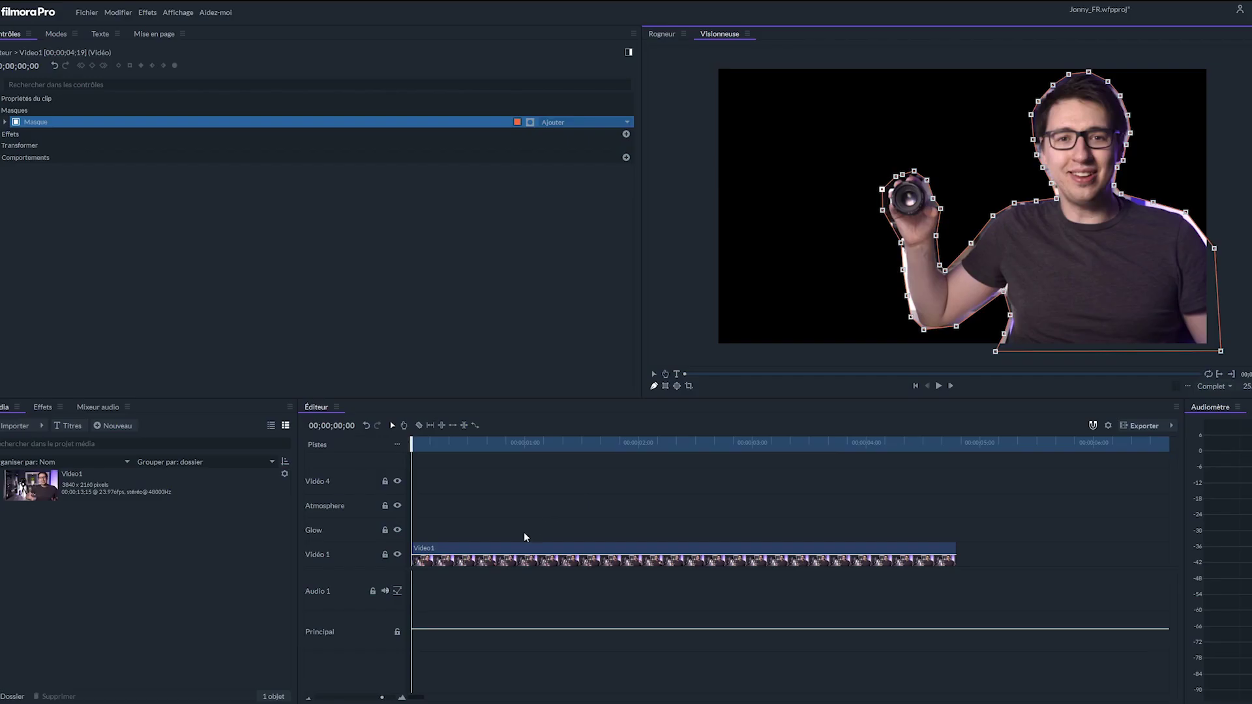
- Enable keyframing for the mask's Trajectoire at the clip's start and show the keyframe timeline
{"action": "left_click", "coordinate": [508, 547]}
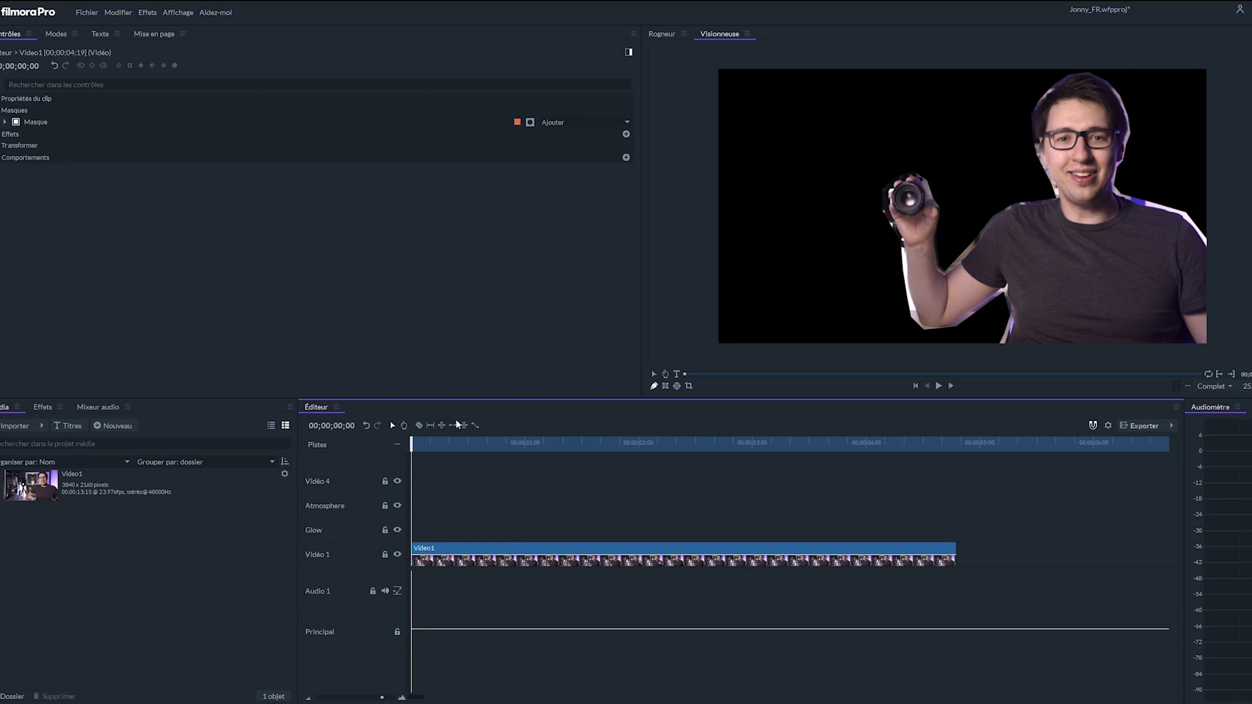
{"action": "left_click", "coordinate": [6, 122]}
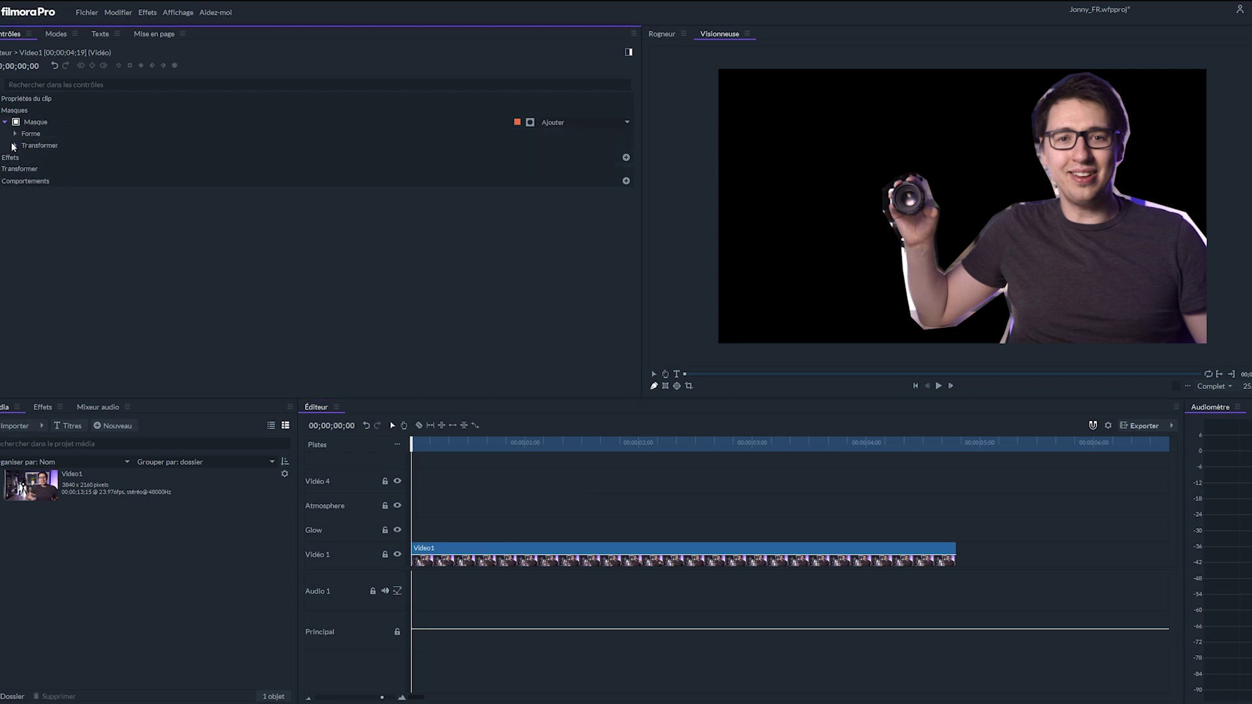
{"action": "left_click", "coordinate": [14, 146]}
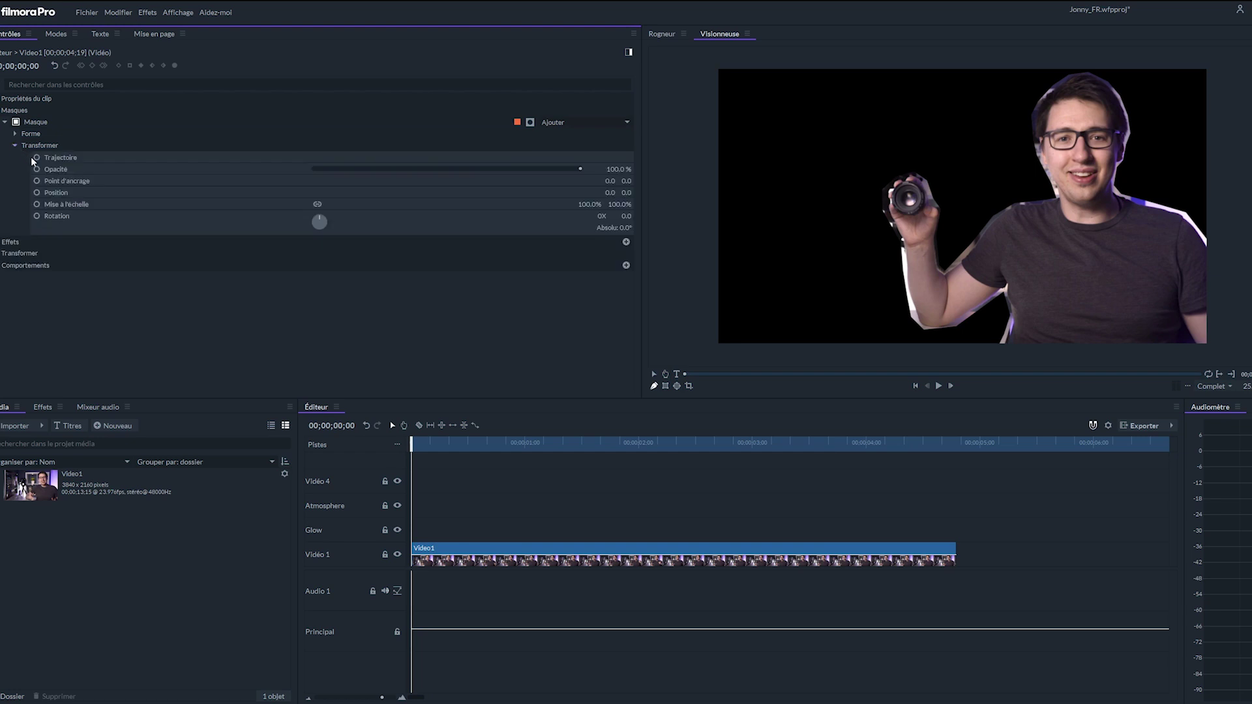
{"action": "left_click", "coordinate": [38, 158]}
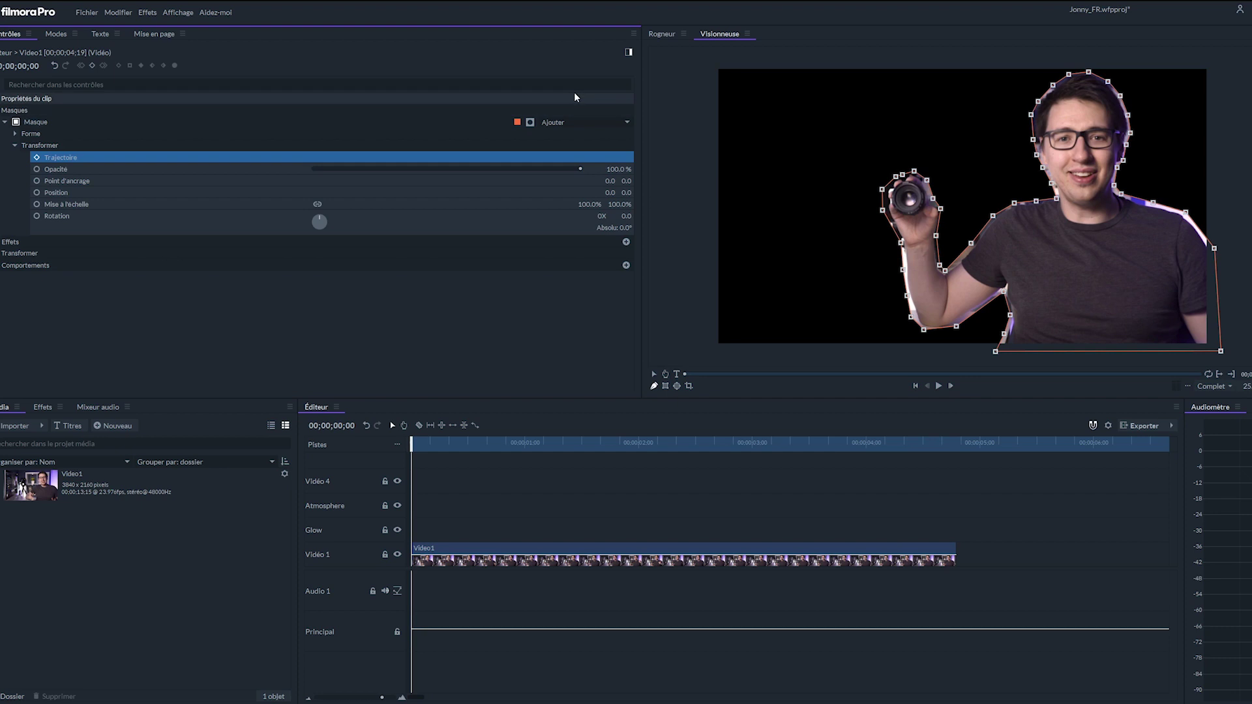
{"action": "left_click", "coordinate": [629, 53]}
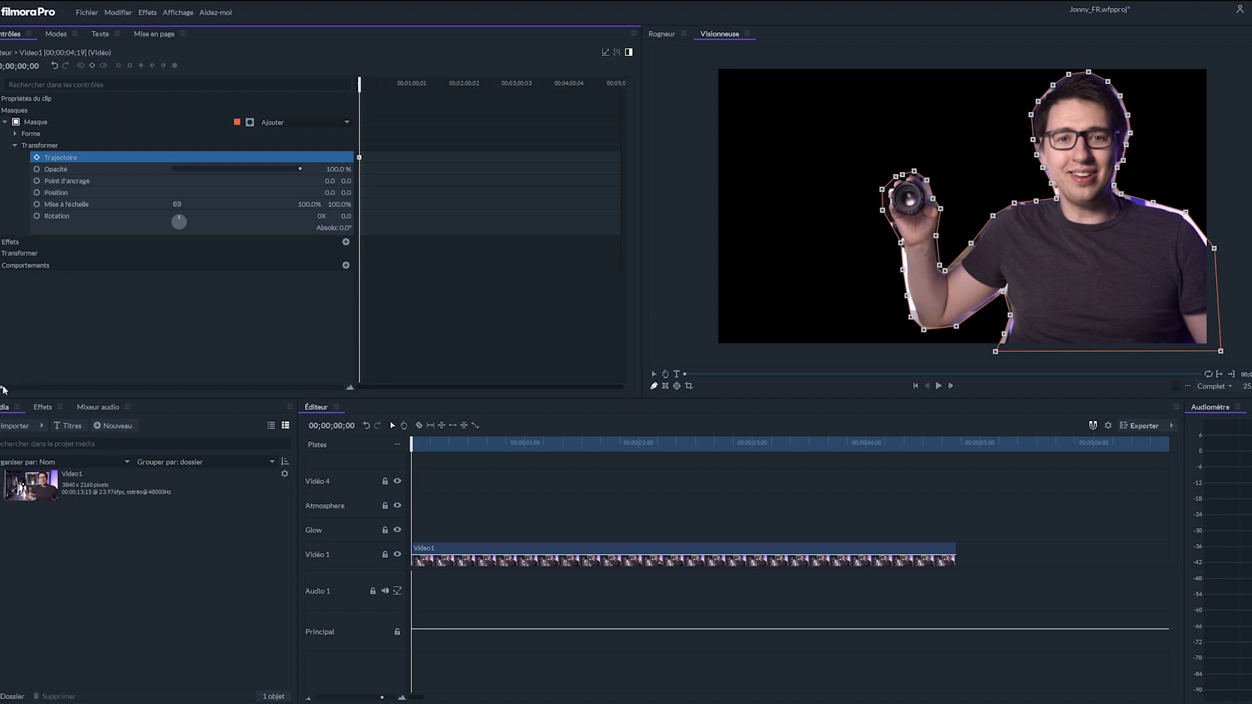
{"action": "left_click_drag", "start_coordinate": [4, 388], "coordinate": [260, 366]}
- At a later frame, reshape the mask path to fit the man's changed pose, pulling the hand points down around the lowered lens
{"action": "left_click_drag", "start_coordinate": [360, 84], "coordinate": [377, 90]}
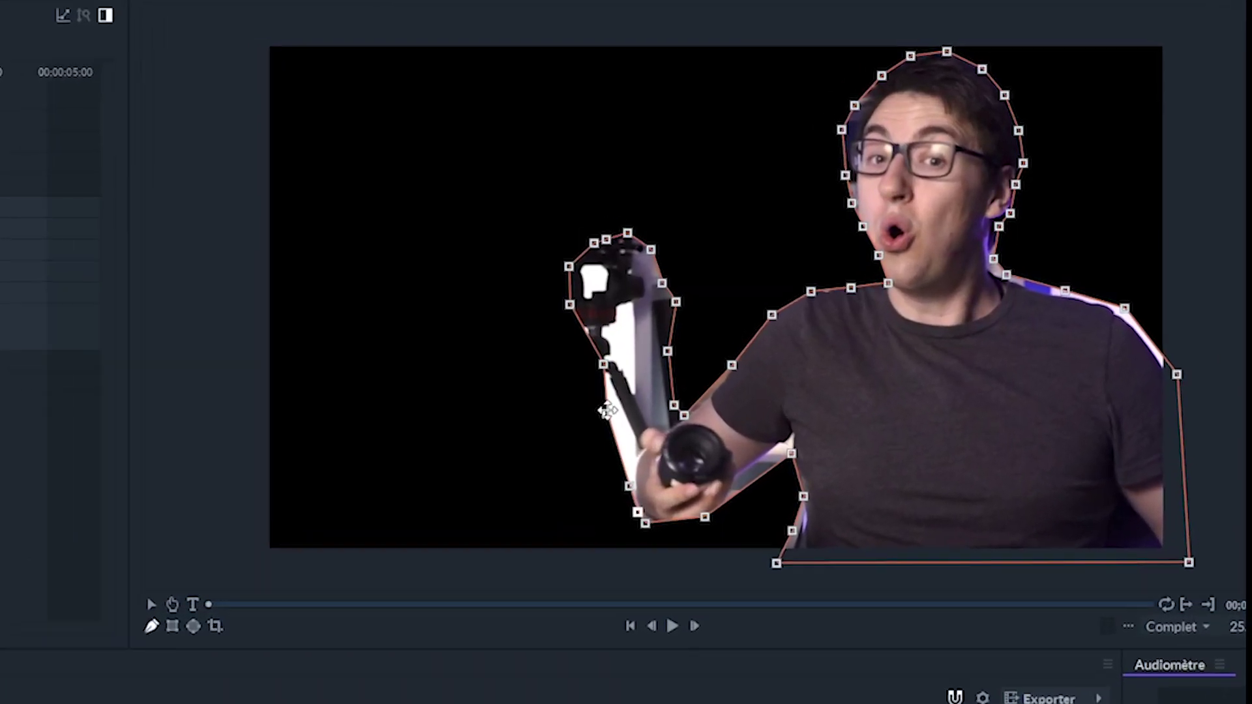
{"action": "left_click_drag", "start_coordinate": [608, 411], "coordinate": [633, 474]}
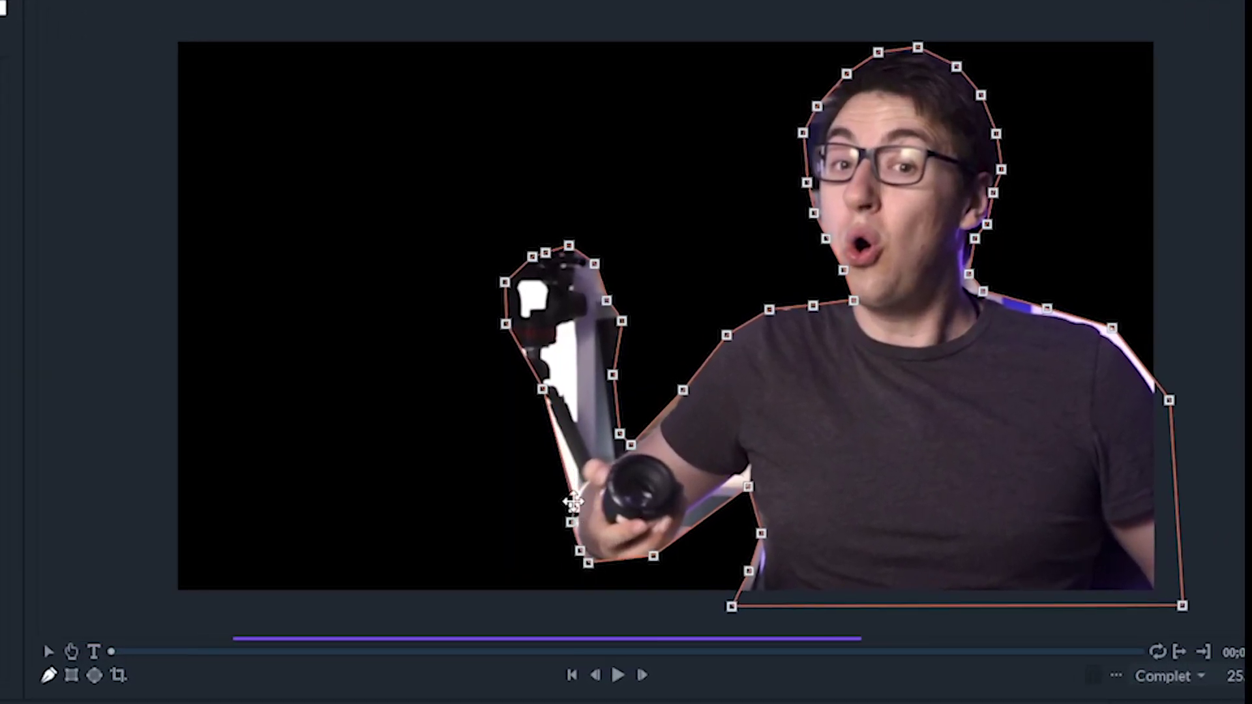
{"action": "left_click_drag", "start_coordinate": [604, 365], "coordinate": [633, 463]}
{"action": "left_click_drag", "start_coordinate": [507, 325], "coordinate": [577, 473]}
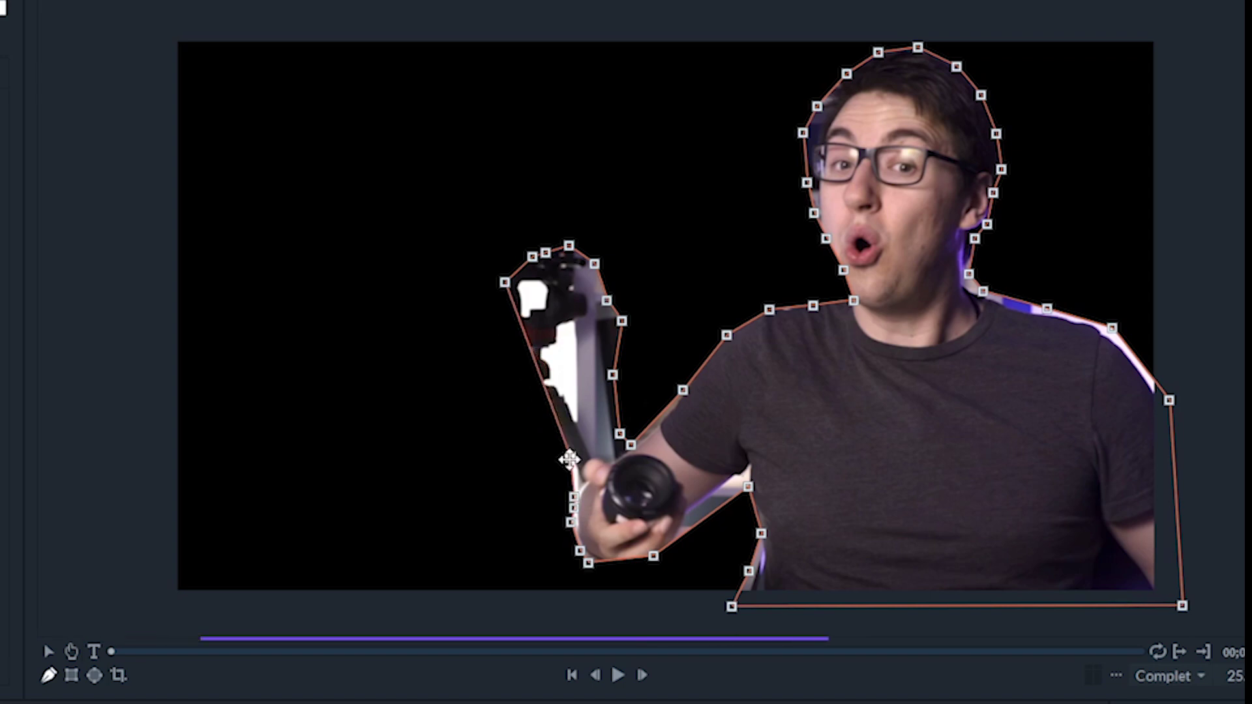
{"action": "left_click_drag", "start_coordinate": [504, 281], "coordinate": [580, 451]}
{"action": "left_click_drag", "start_coordinate": [499, 218], "coordinate": [655, 423]}
{"action": "left_click", "coordinate": [548, 419]}
{"action": "left_click_drag", "start_coordinate": [613, 376], "coordinate": [643, 434]}
{"action": "left_click_drag", "start_coordinate": [594, 264], "coordinate": [597, 404]}
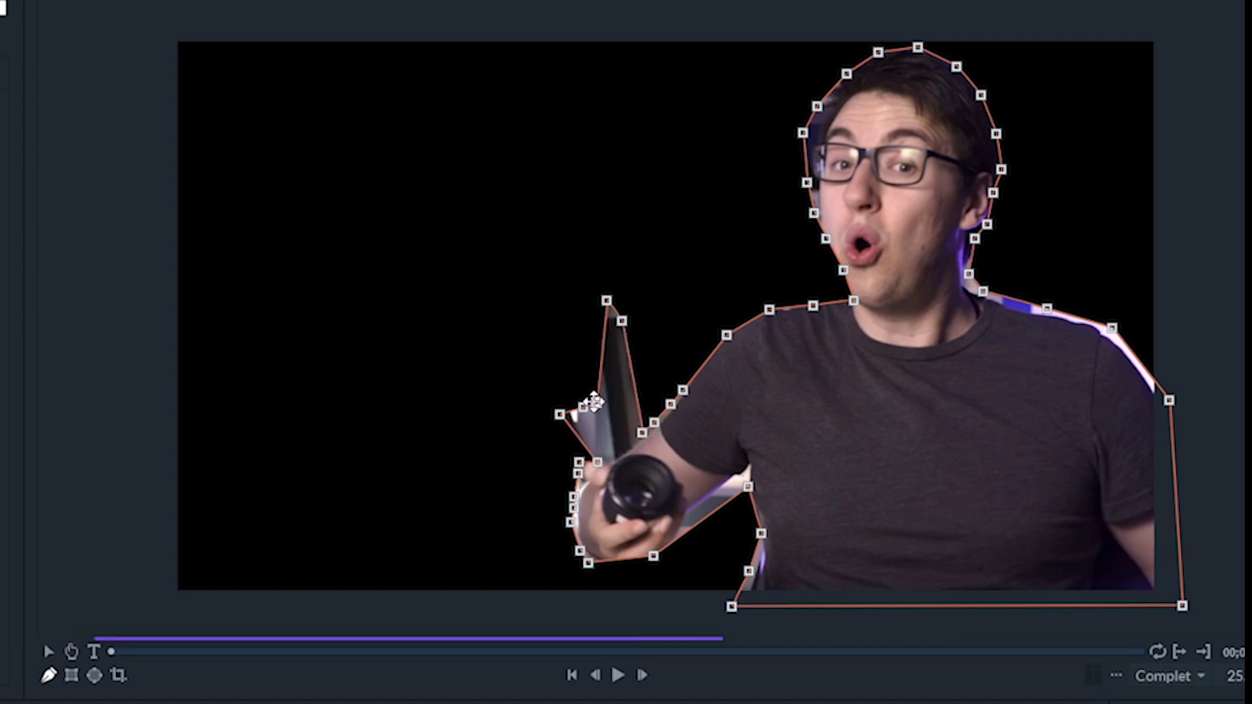
{"action": "left_click_drag", "start_coordinate": [607, 301], "coordinate": [611, 400]}
{"action": "left_click_drag", "start_coordinate": [621, 322], "coordinate": [630, 394]}
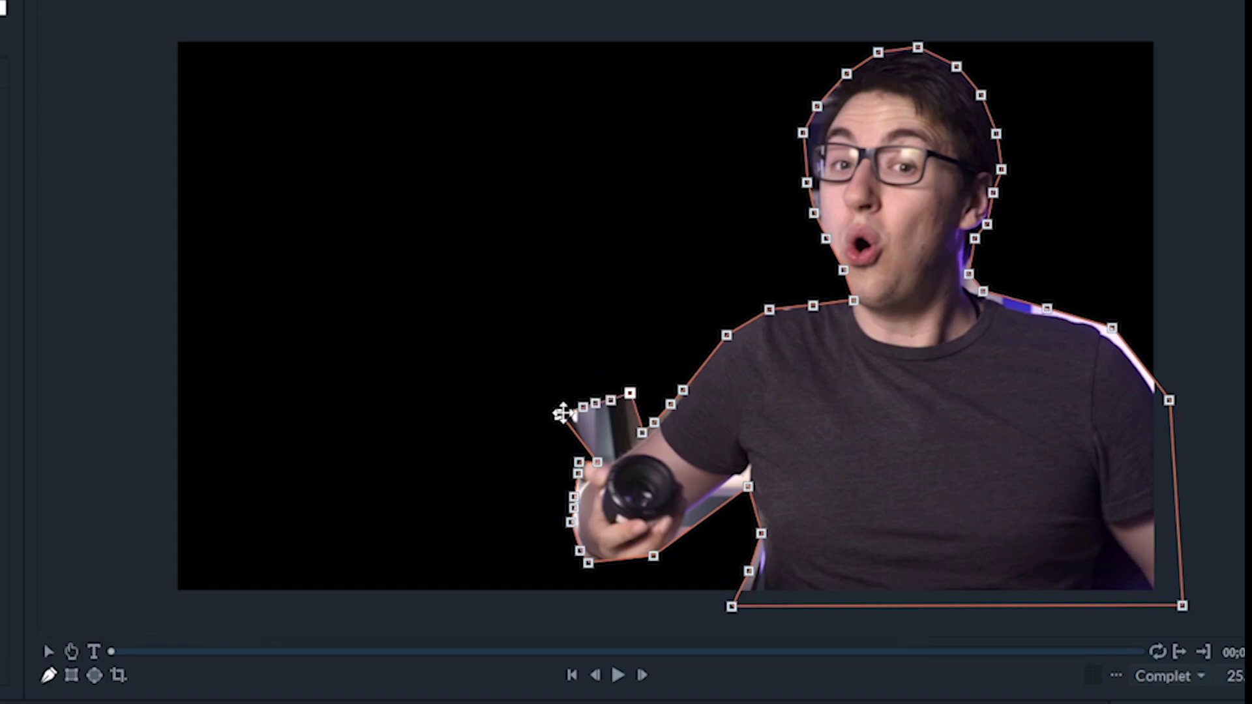
{"action": "left_click_drag", "start_coordinate": [550, 369], "coordinate": [634, 435]}
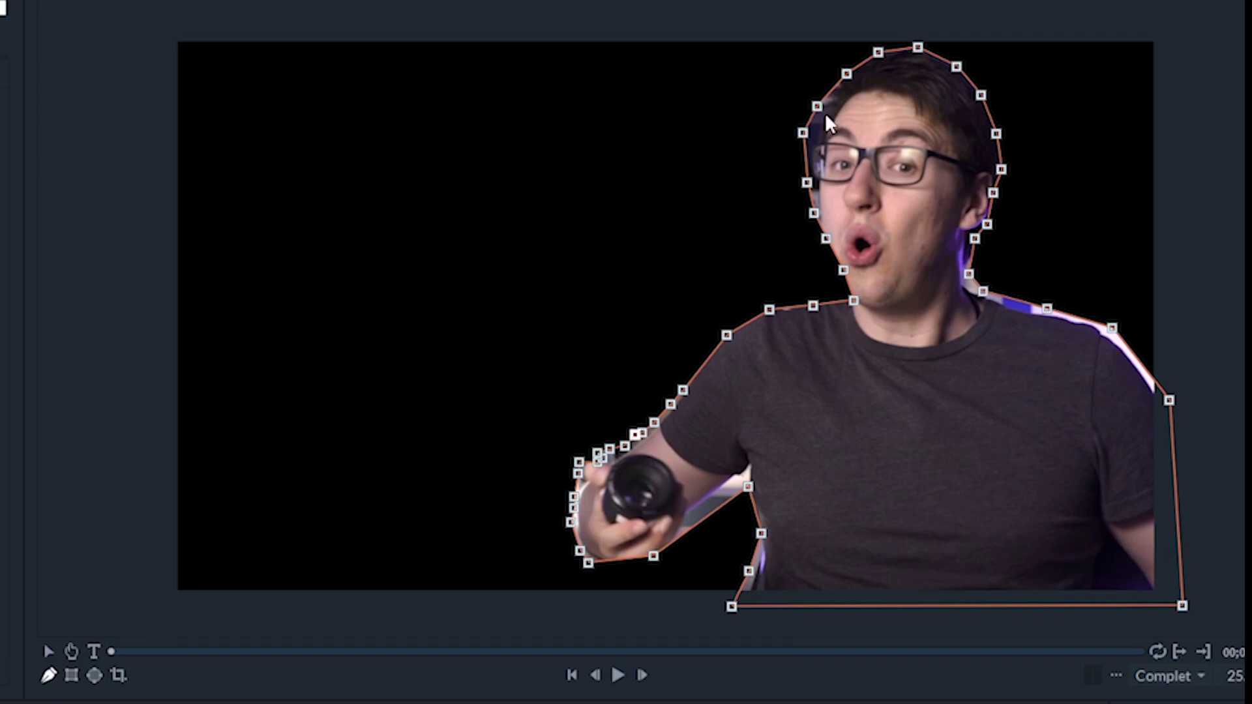
{"action": "left_click_drag", "start_coordinate": [814, 214], "coordinate": [709, 333]}
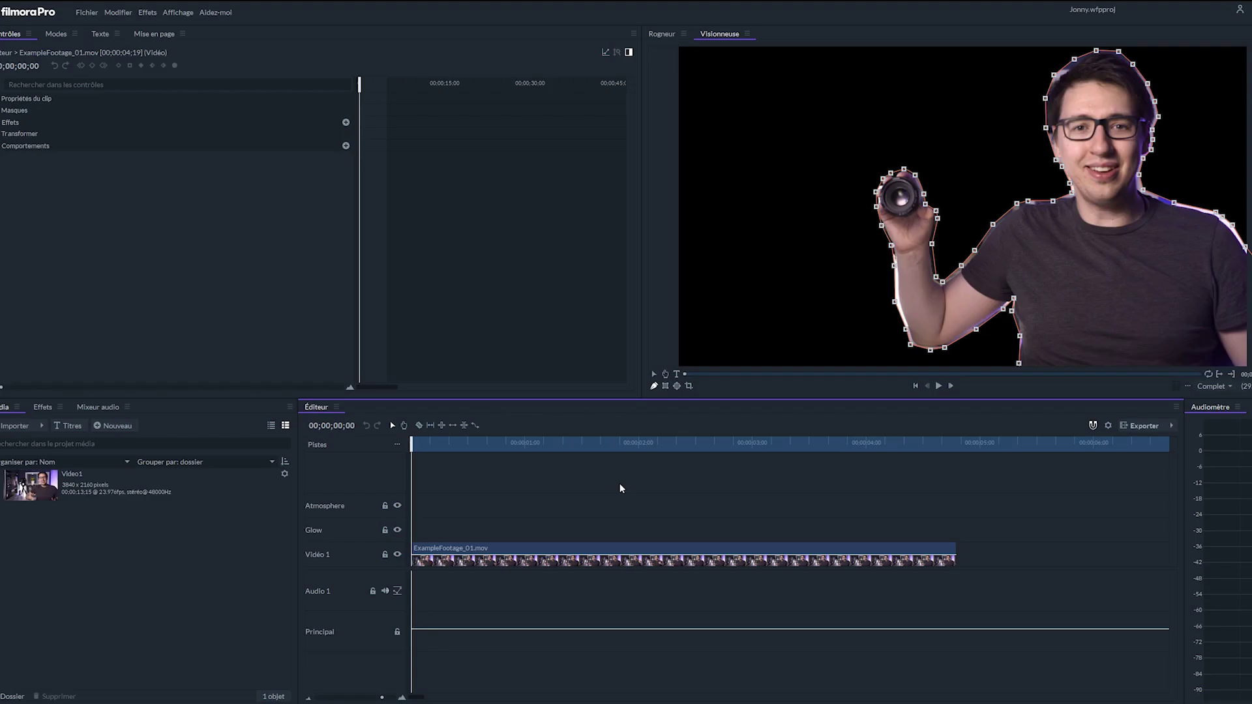
- Play the masked footage through to check the mask tracking, and return the playhead to the start
{"action": "key", "text": "space"}
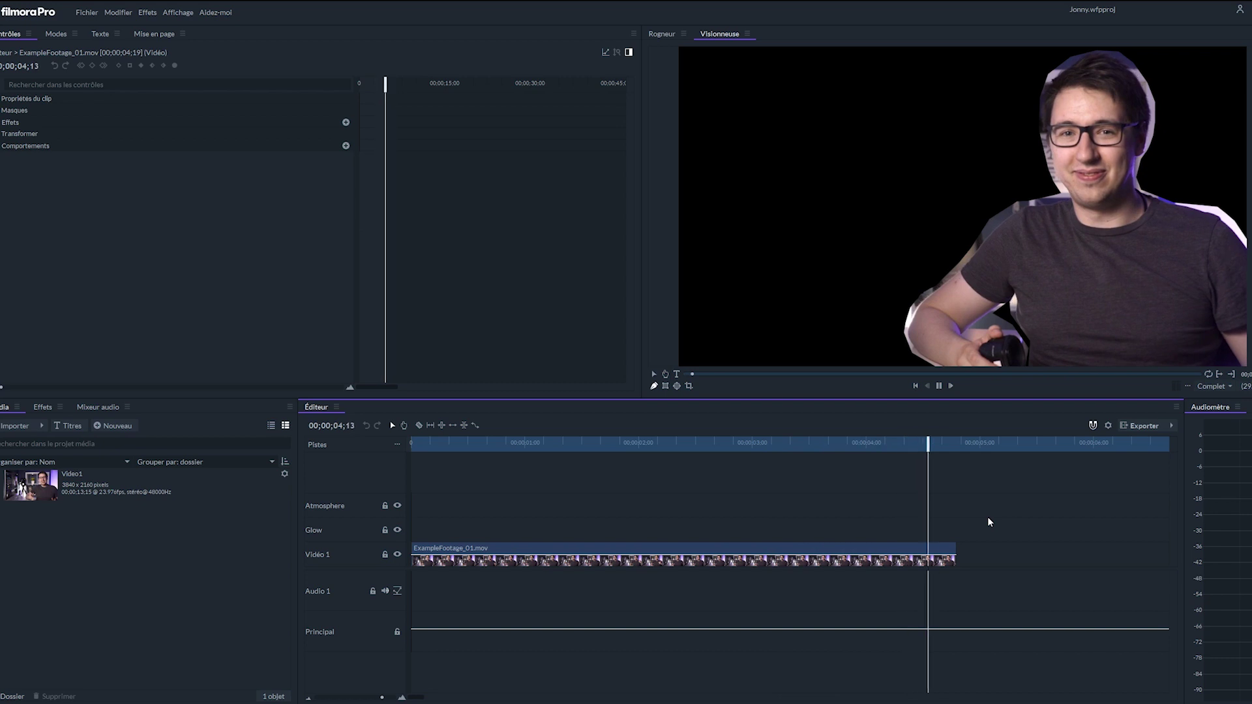
{"action": "key", "text": "space"}
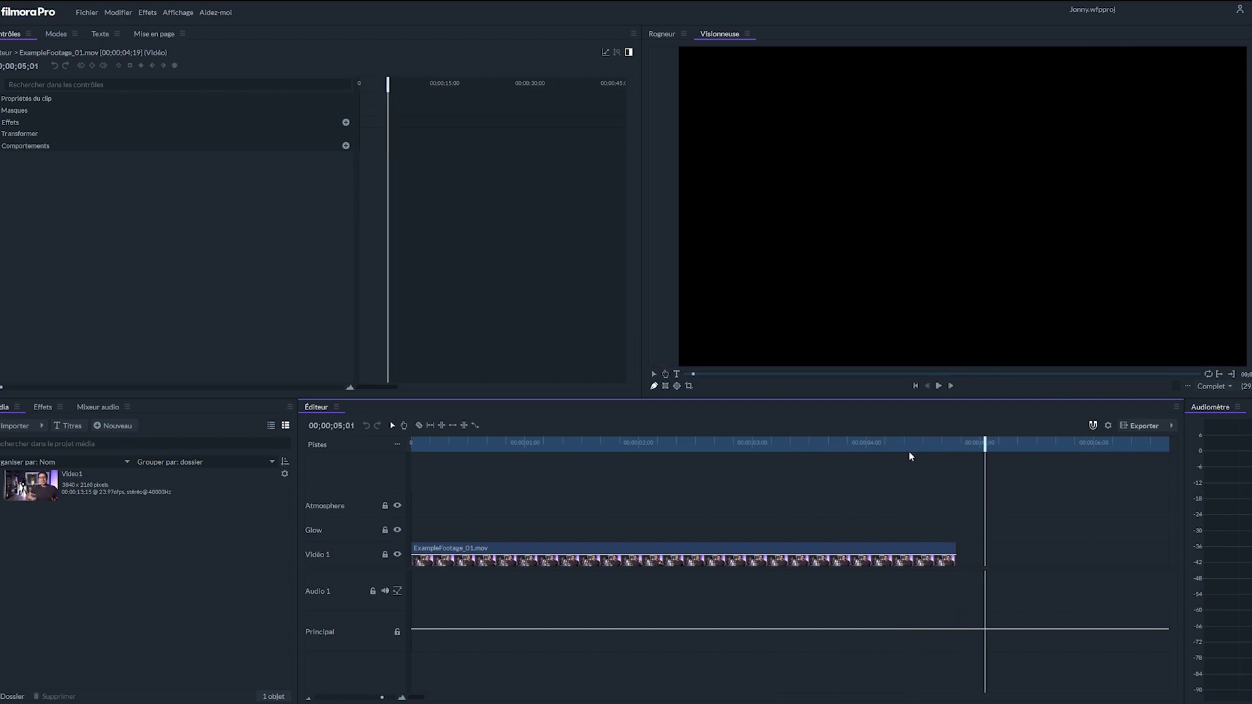
{"action": "left_click", "coordinate": [416, 442]}
{"action": "left_click_drag", "start_coordinate": [416, 442], "coordinate": [412, 442]}
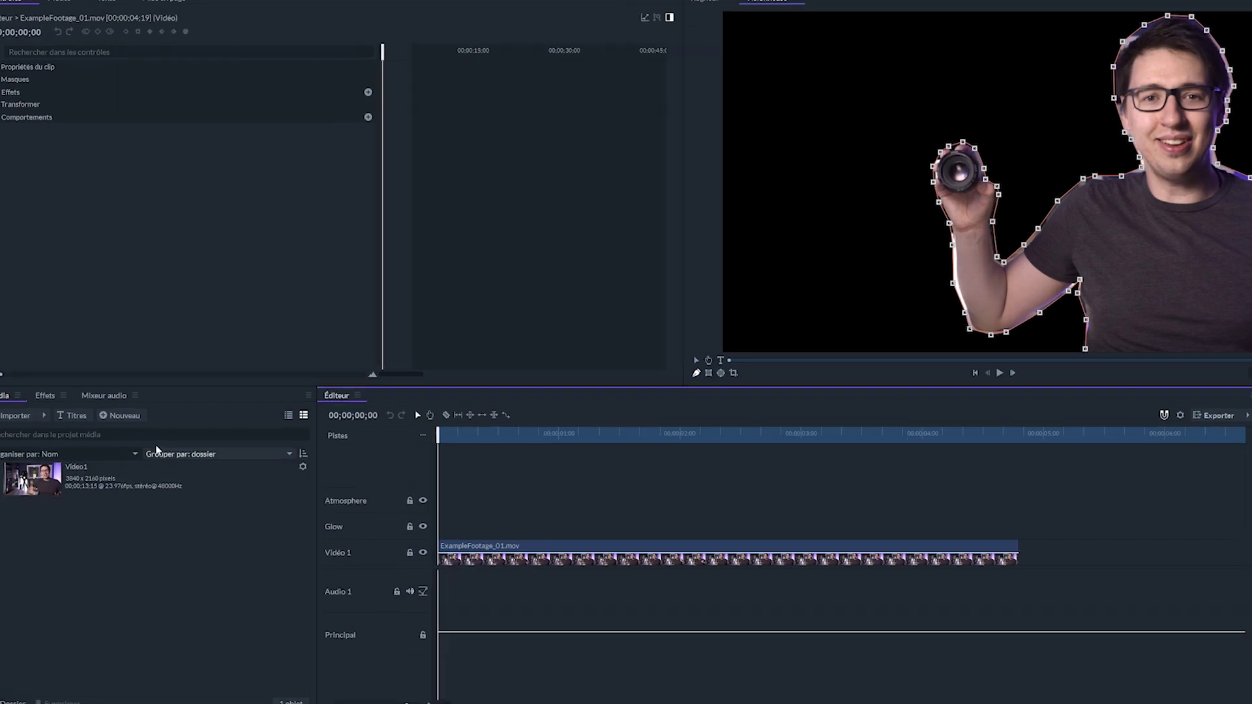
- Create a new white plane of 3840 x 2160 with square pixels (1.0)
{"action": "left_click", "coordinate": [122, 417]}
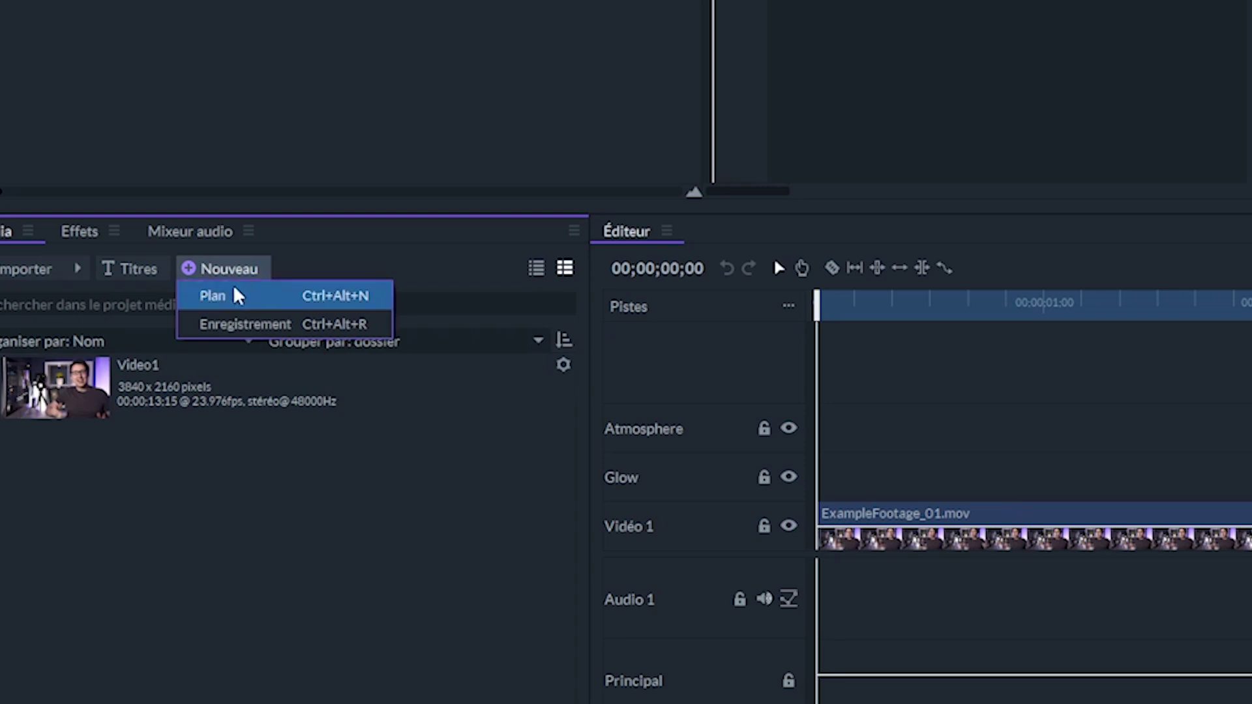
{"action": "left_click", "coordinate": [236, 296]}
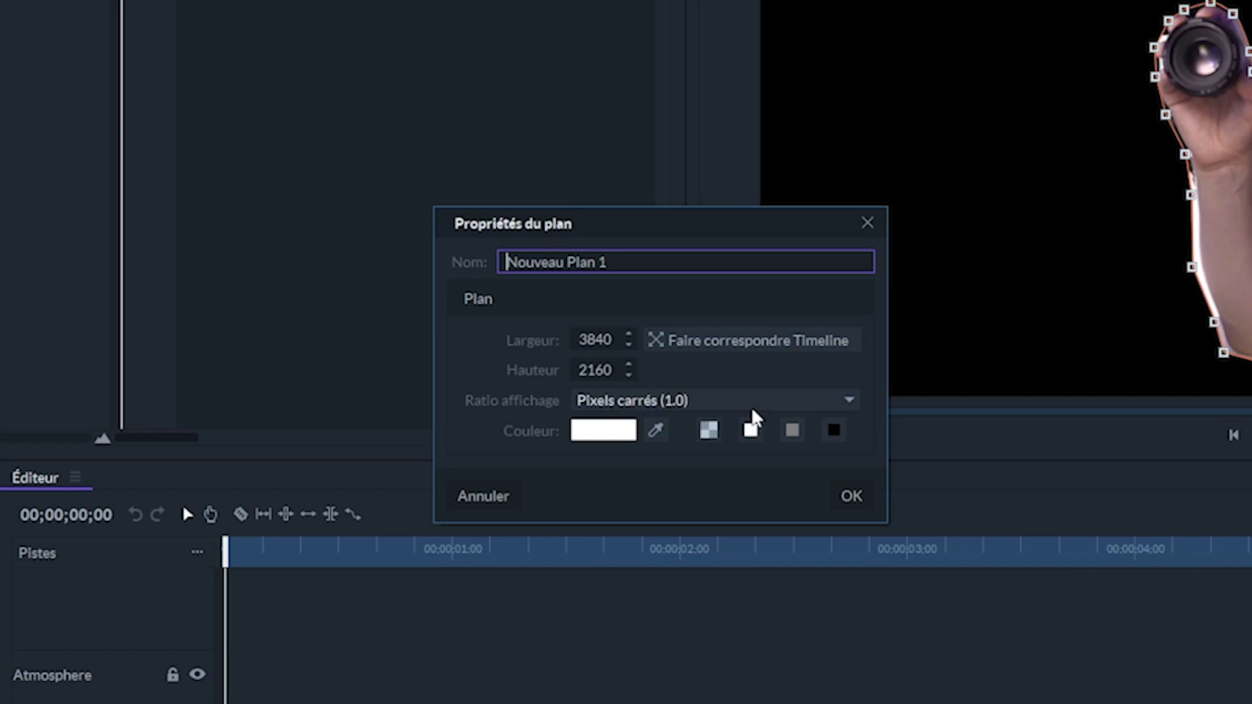
{"action": "left_click", "coordinate": [854, 501]}
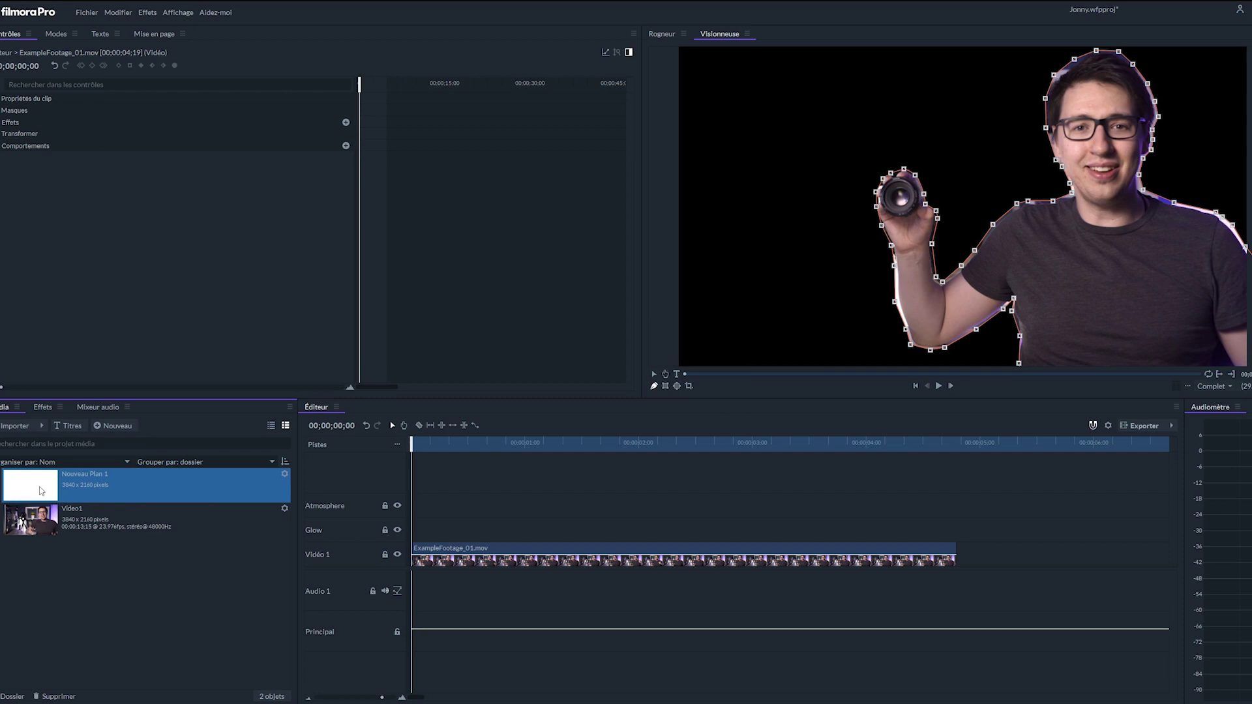
- Place the white plane at the start of the Glow track and trim its end to match ExampleFootage_01.mov
{"action": "left_click_drag", "start_coordinate": [381, 498], "coordinate": [434, 538]}
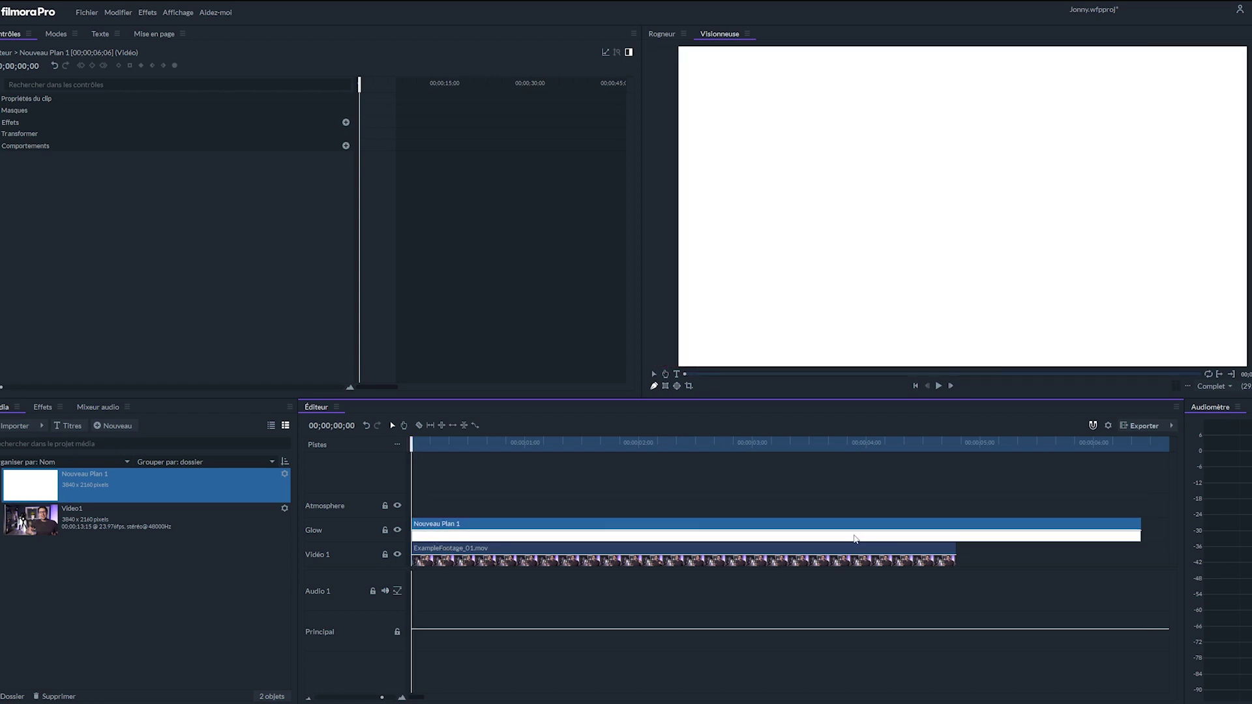
{"action": "left_click_drag", "start_coordinate": [1141, 521], "coordinate": [956, 525]}
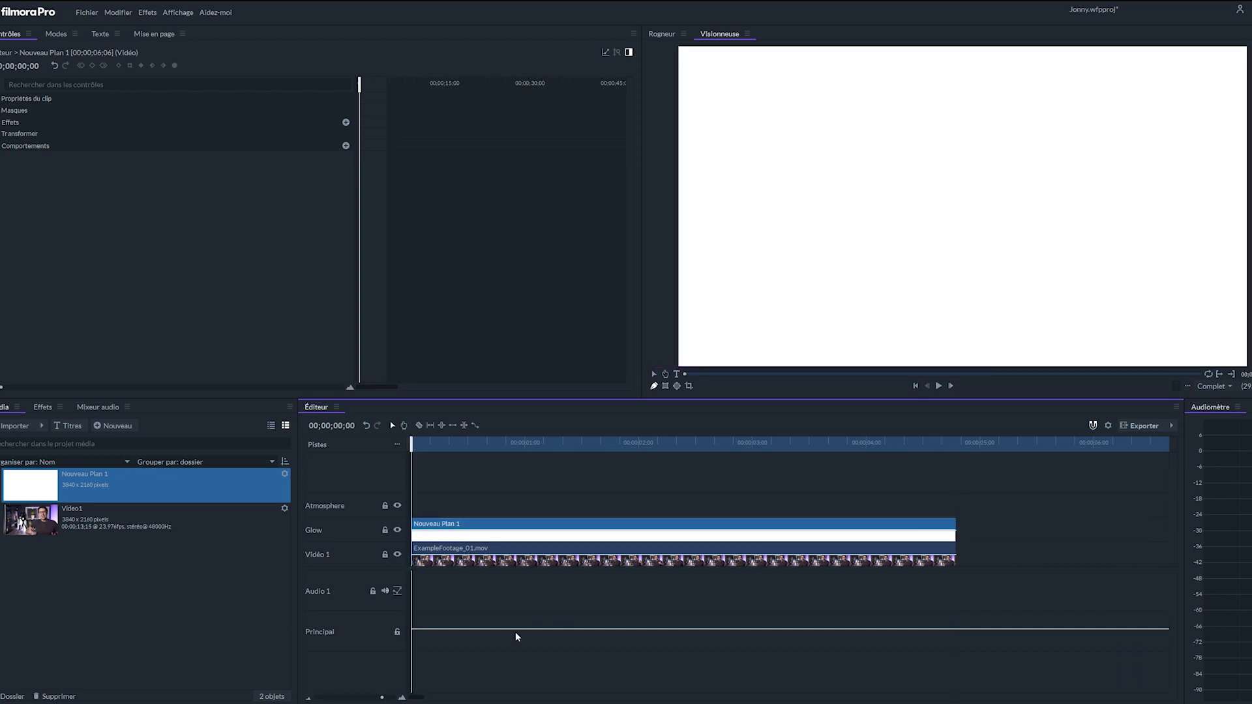
- Copy the mask from ExampleFootage_01.mov and paste it onto the white plane on the Glow track
{"action": "left_click", "coordinate": [473, 568]}
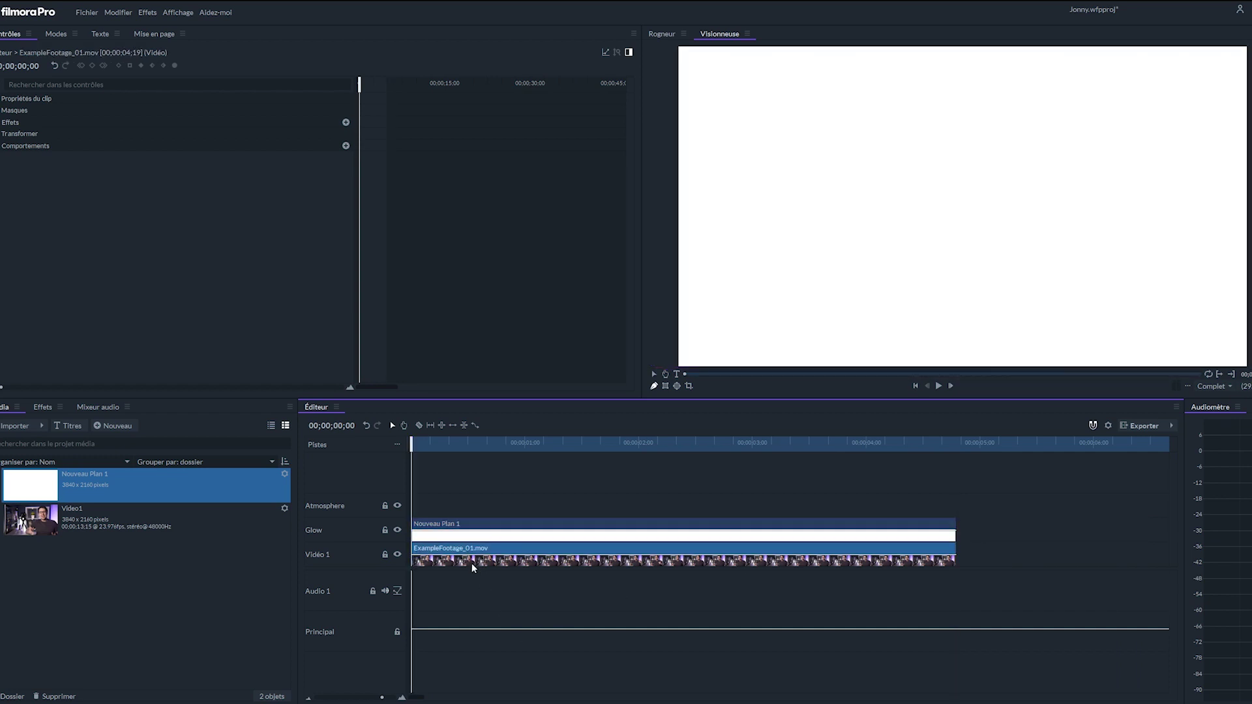
{"action": "left_click", "coordinate": [7, 110]}
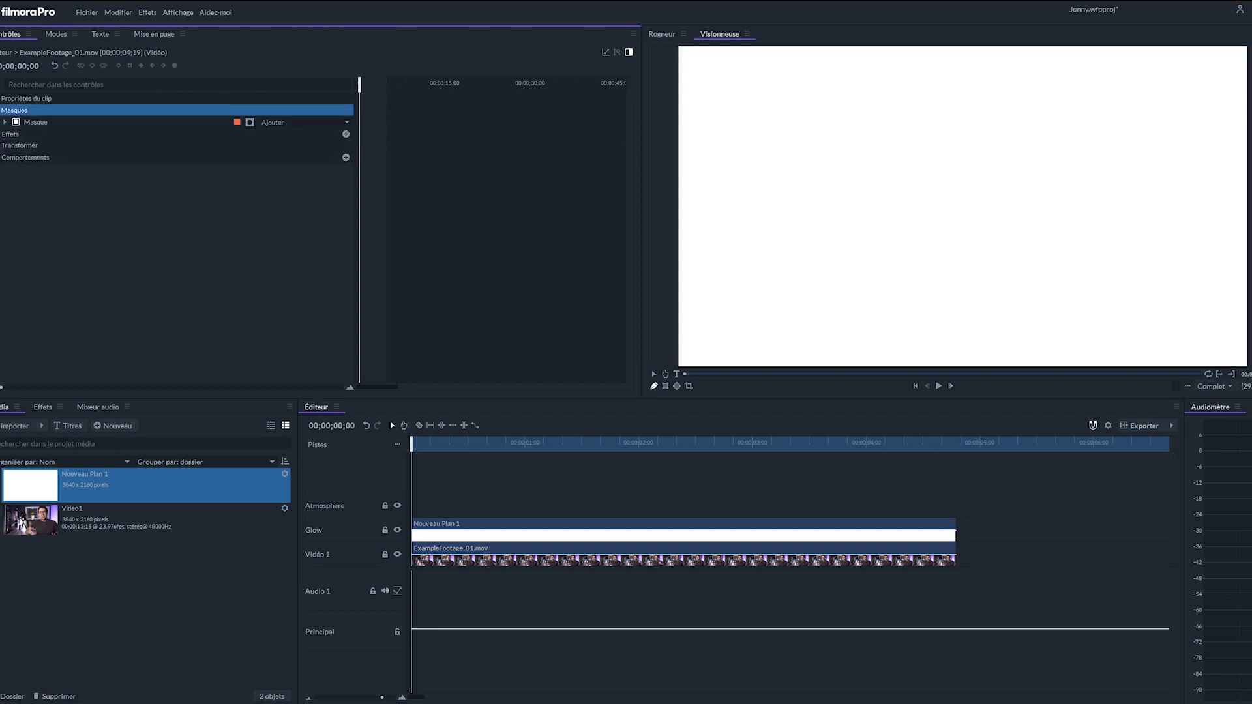
{"action": "left_click", "coordinate": [35, 120]}
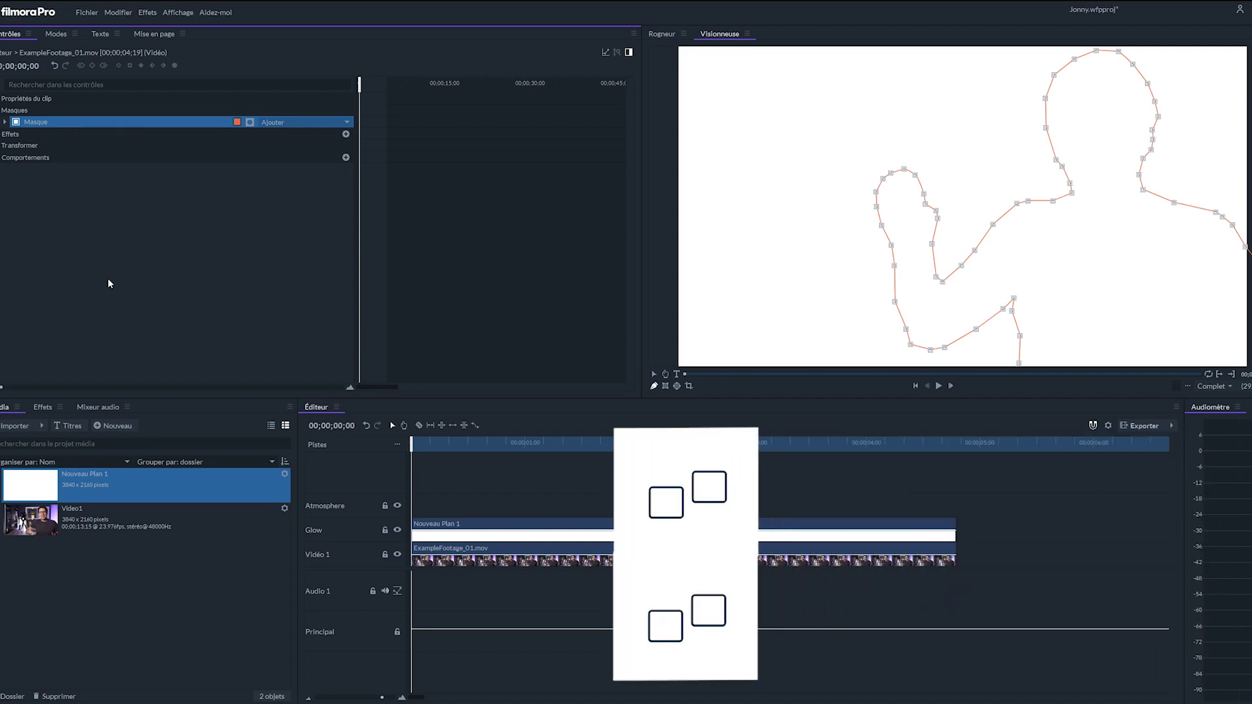
{"action": "left_click", "coordinate": [500, 526]}
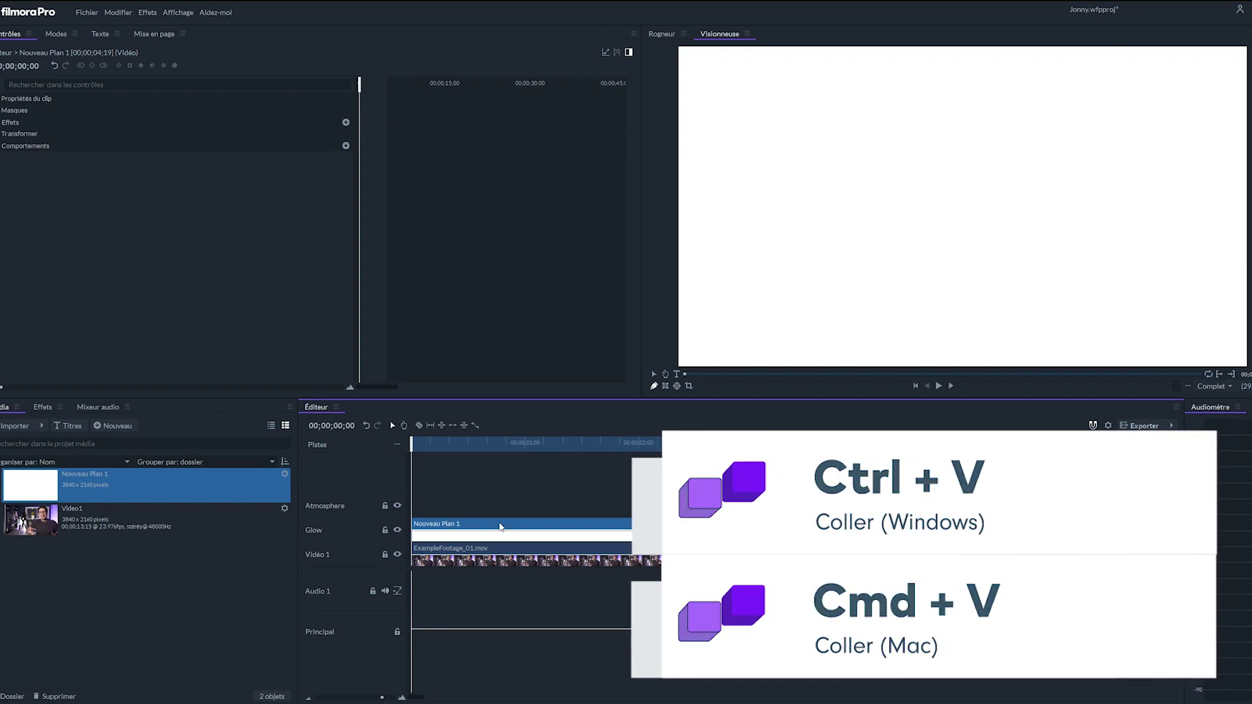
{"action": "key", "text": "ctrl+v"}
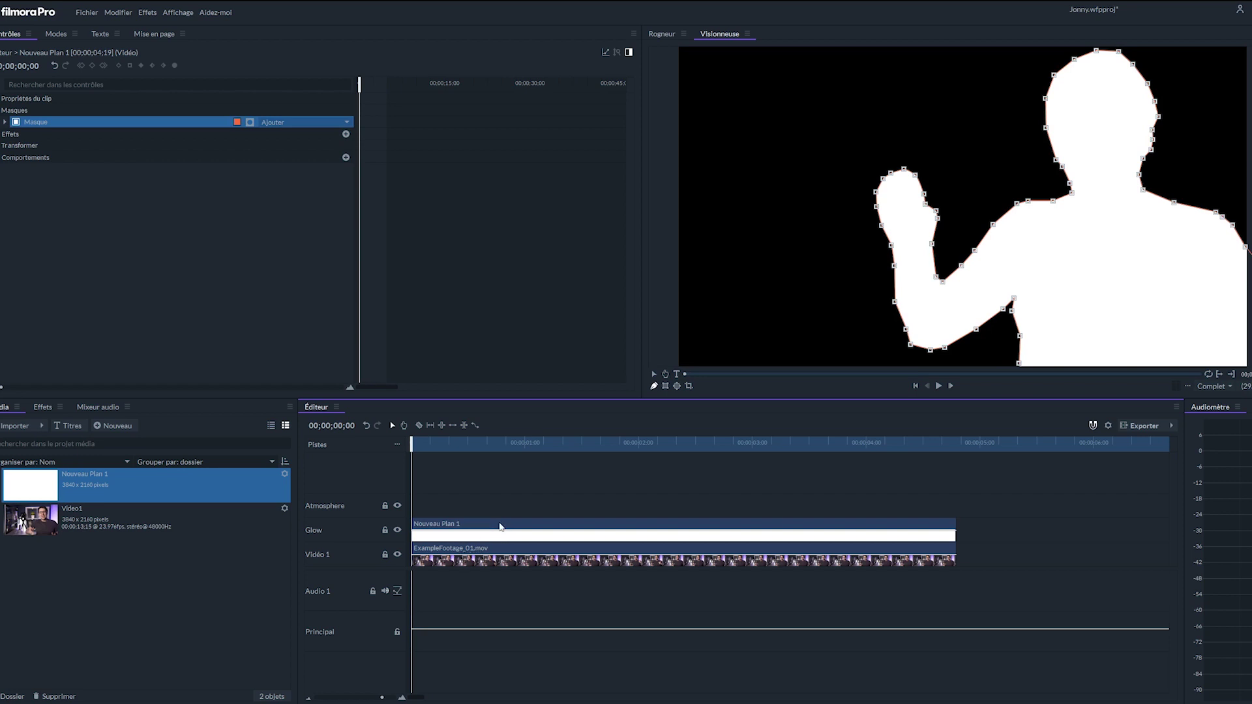
- Hide the Glow track and disable the mask on ExampleFootage_01.mov
{"action": "left_click", "coordinate": [450, 563]}
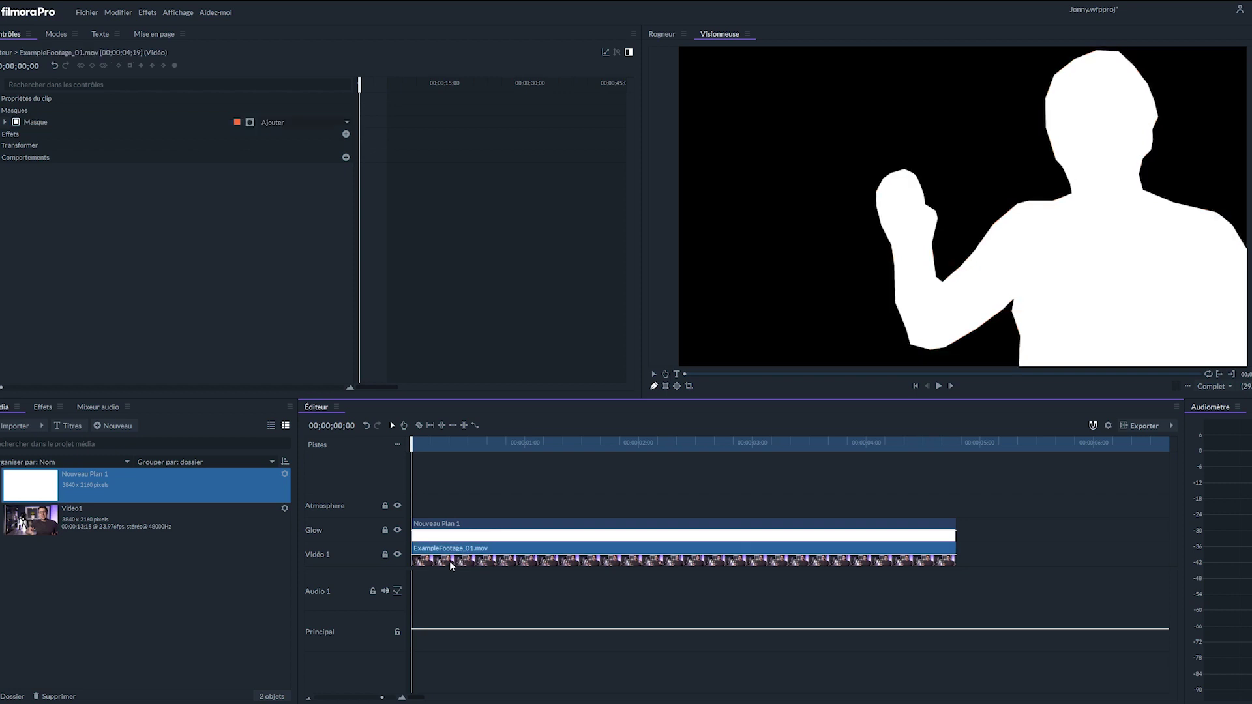
{"action": "left_click", "coordinate": [397, 530]}
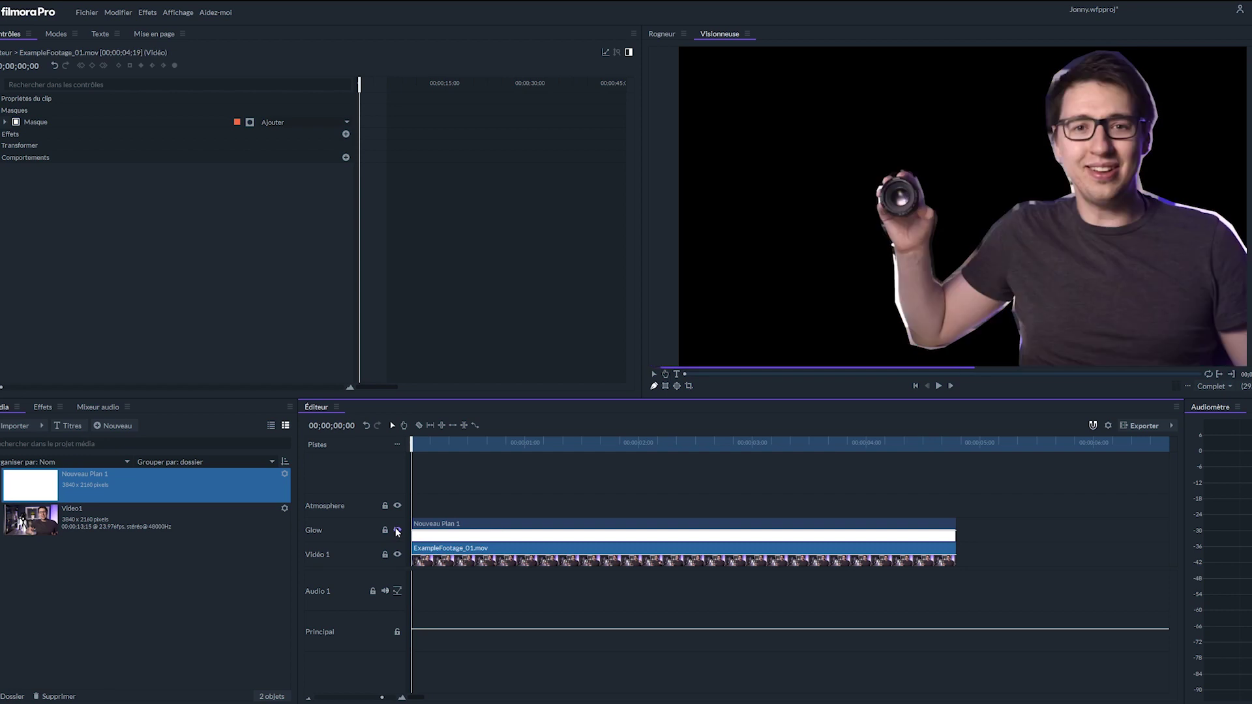
{"action": "left_click", "coordinate": [15, 122]}
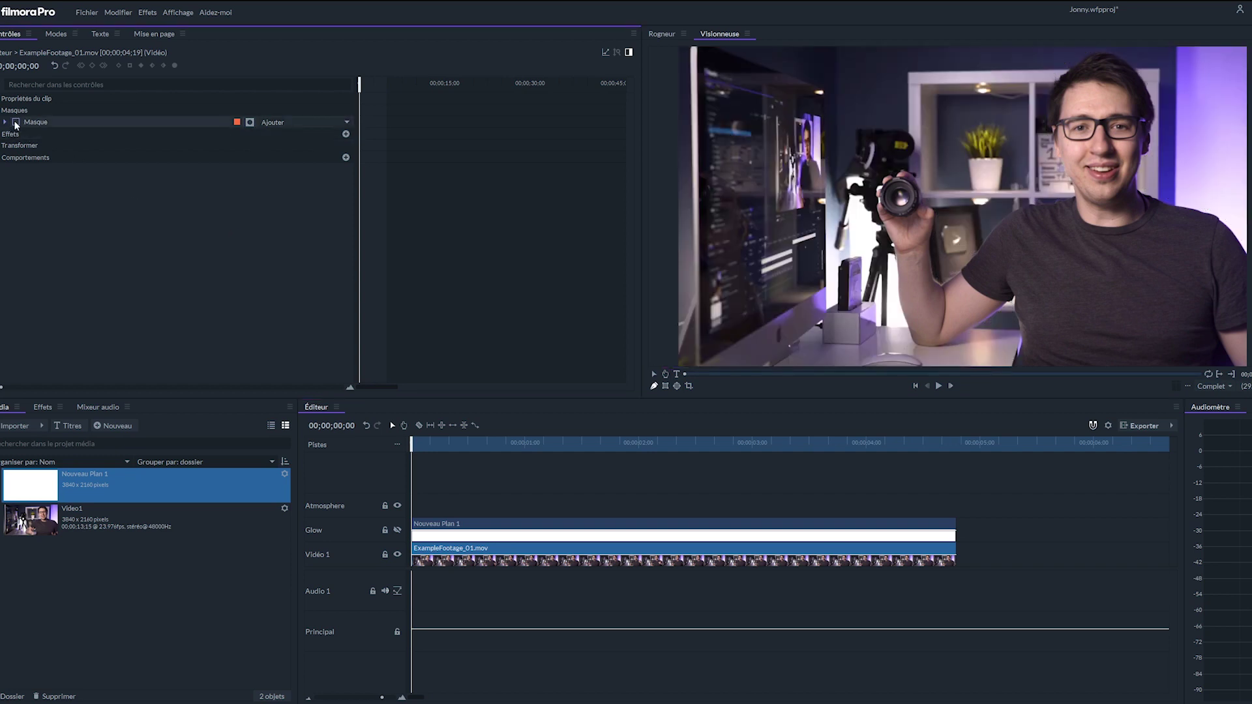
- Show the Glow track again and set the white plane's blend mode to Ajouter
{"action": "left_click", "coordinate": [397, 530]}
{"action": "left_click", "coordinate": [449, 537]}
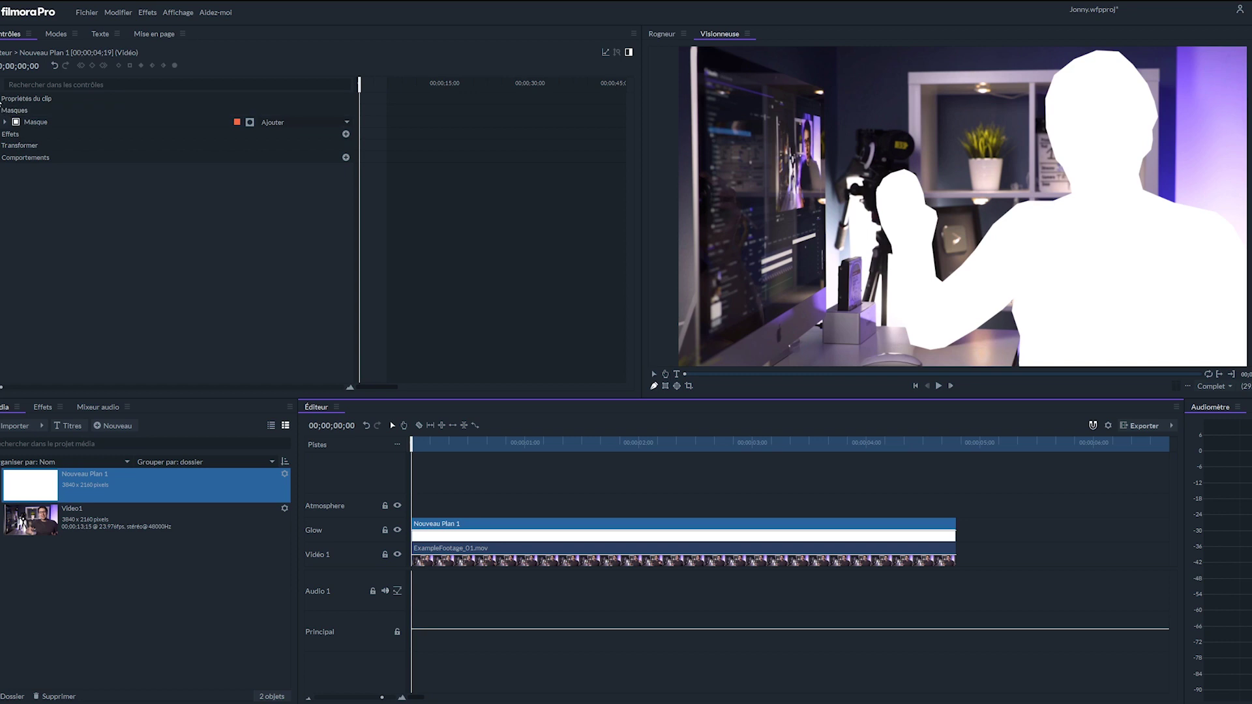
{"action": "left_click", "coordinate": [125, 99]}
{"action": "left_click", "coordinate": [209, 109]}
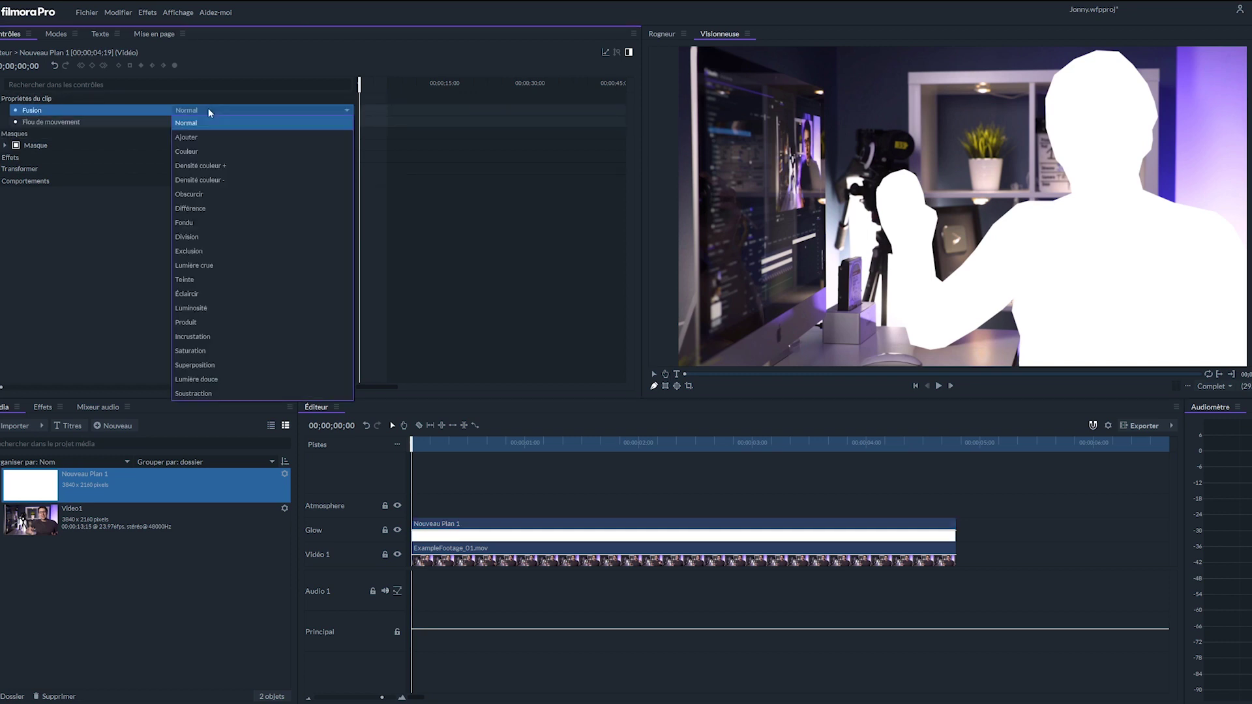
{"action": "left_click", "coordinate": [192, 138]}
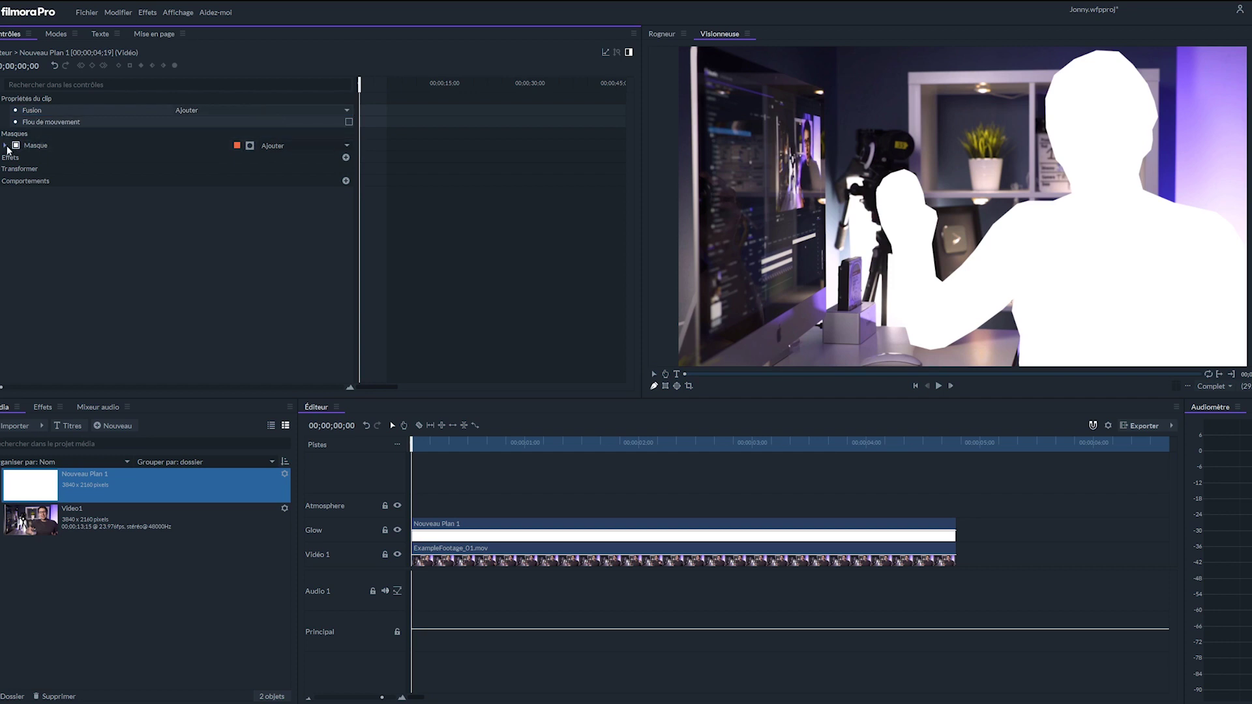
- Duplicate the white plane's mask and rename the first of the two masks "Masque externe"
{"action": "left_click", "coordinate": [50, 146]}
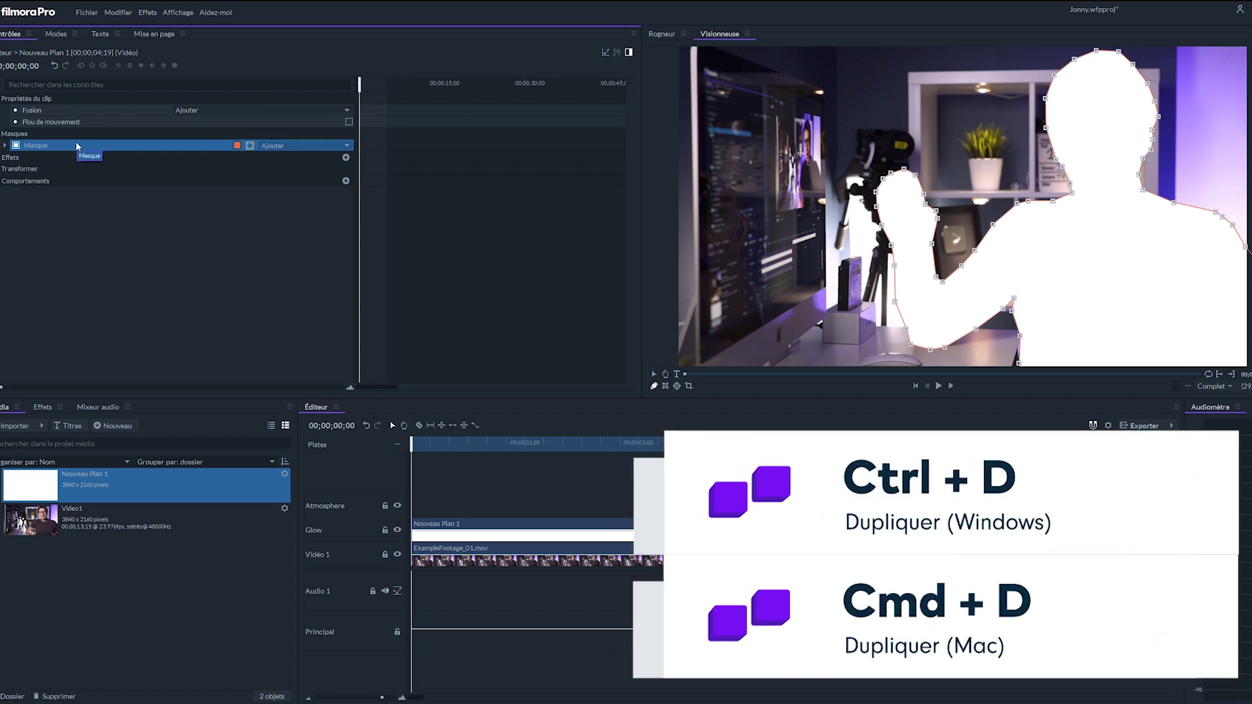
{"action": "key", "text": "ctrl+d"}
{"action": "right_click", "coordinate": [55, 145]}
{"action": "left_click", "coordinate": [77, 153]}
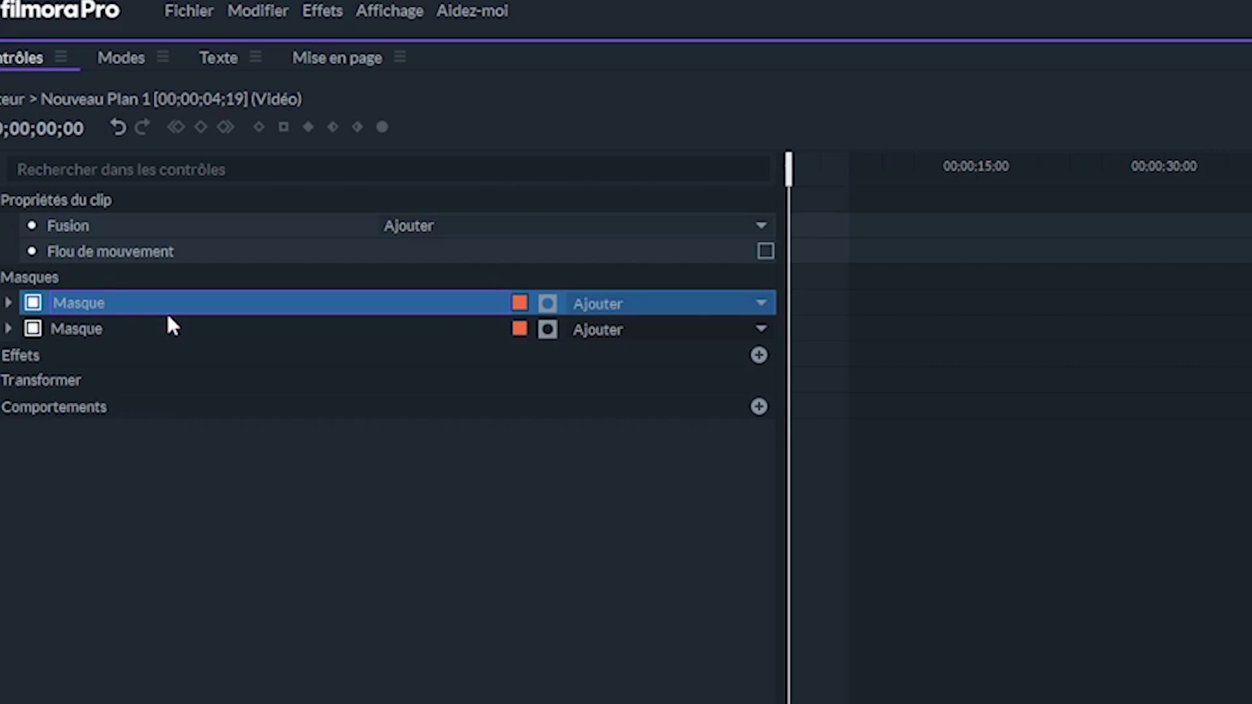
{"action": "type", "text": "externe"}
- Rename the second mask "Masque interne" and set its blend mode to Soustraction
{"action": "left_click", "coordinate": [142, 325]}
{"action": "right_click", "coordinate": [142, 327]}
{"action": "left_click", "coordinate": [168, 338]}
{"action": "left_click", "coordinate": [212, 334]}
{"action": "type", "text": "interne"}
{"action": "left_click", "coordinate": [365, 509]}
{"action": "left_click", "coordinate": [668, 330]}
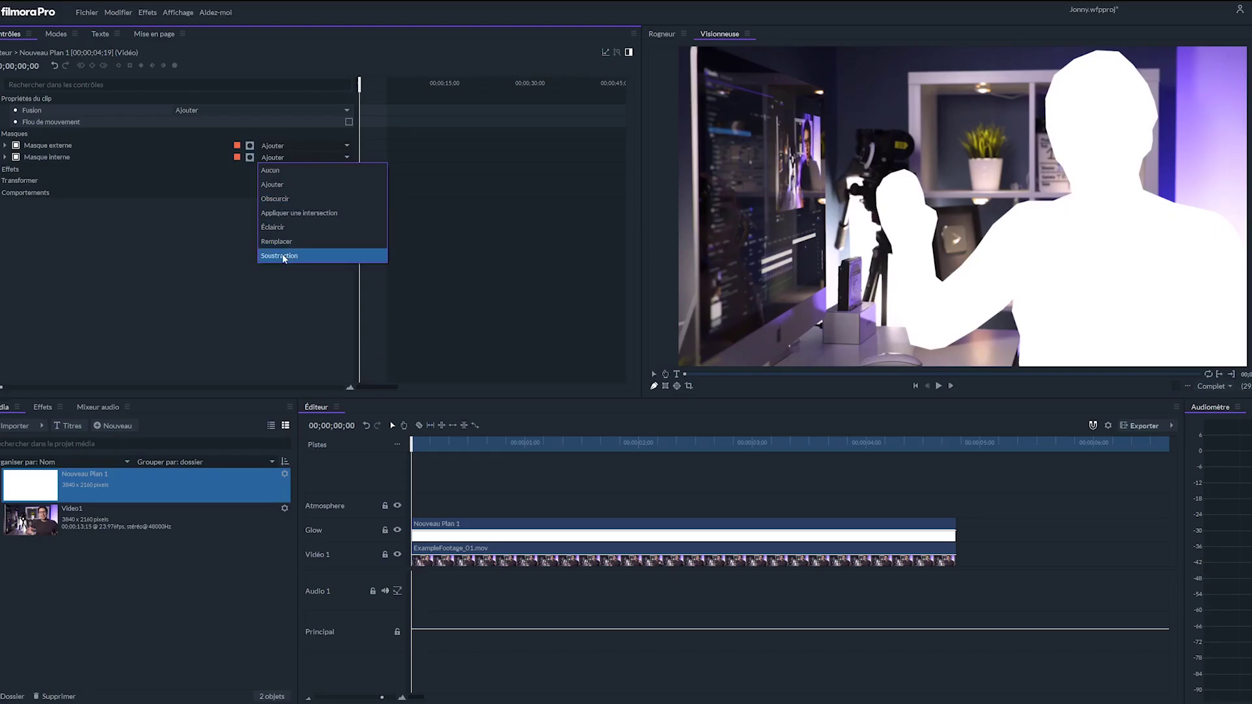
{"action": "left_click", "coordinate": [284, 256]}
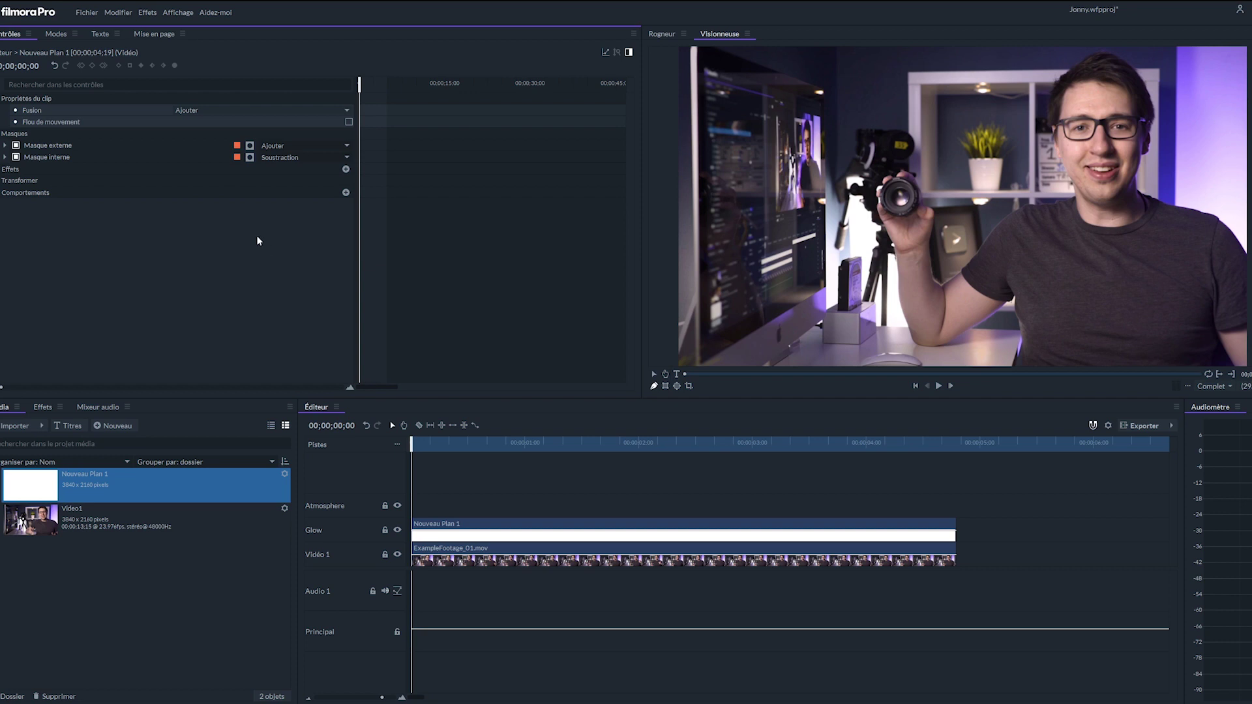
- Set the shape of Masque externe to an expansion of 50 px and a feather size of 100 px
{"action": "left_click", "coordinate": [6, 145]}
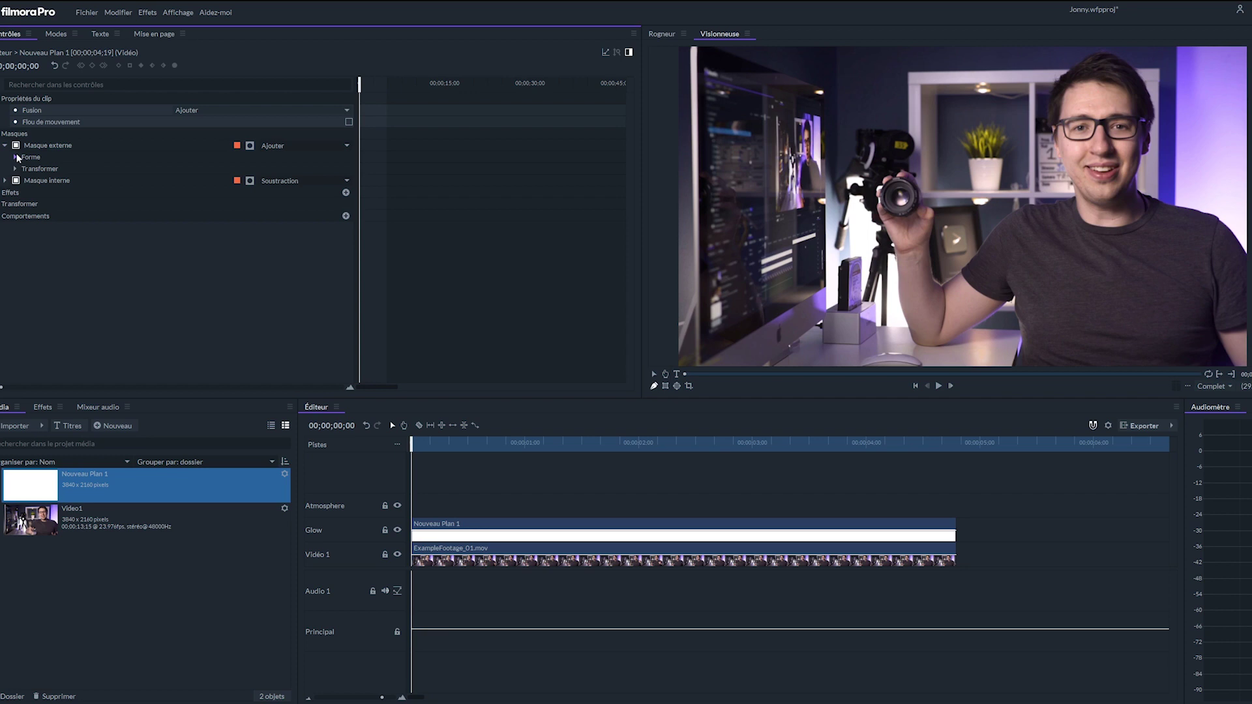
{"action": "left_click", "coordinate": [15, 158]}
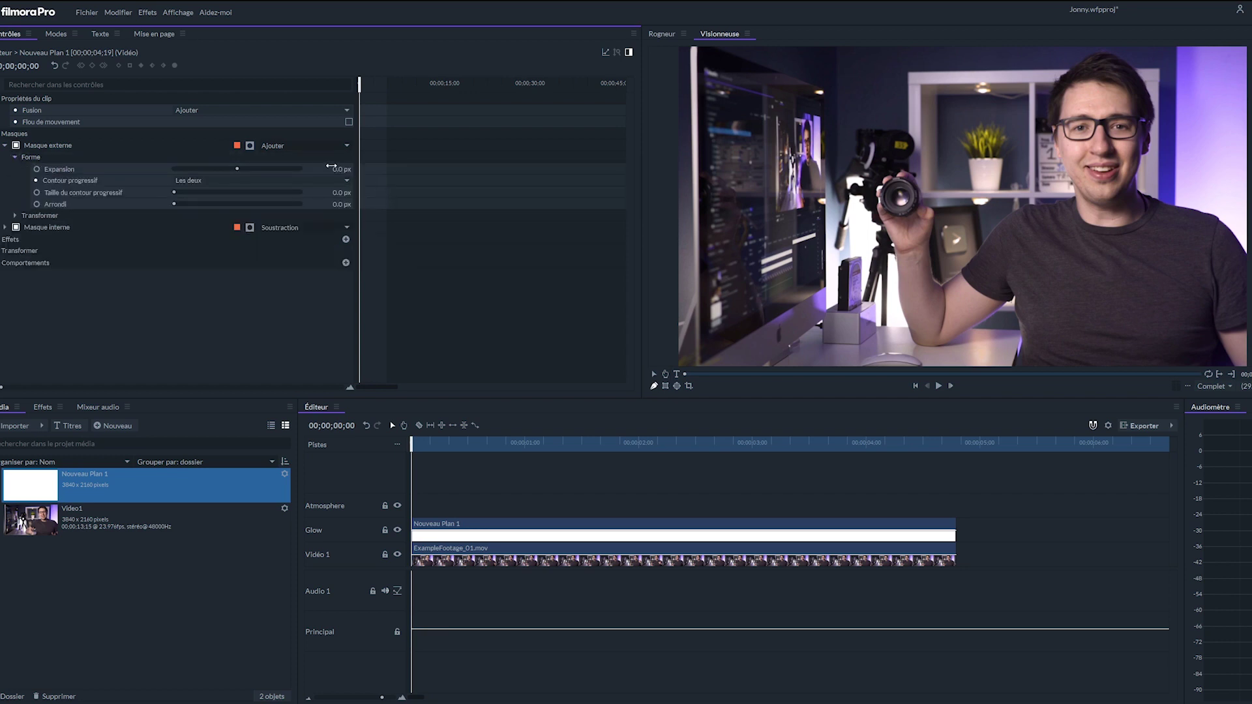
{"action": "left_click", "coordinate": [336, 169]}
{"action": "left_click", "coordinate": [345, 193]}
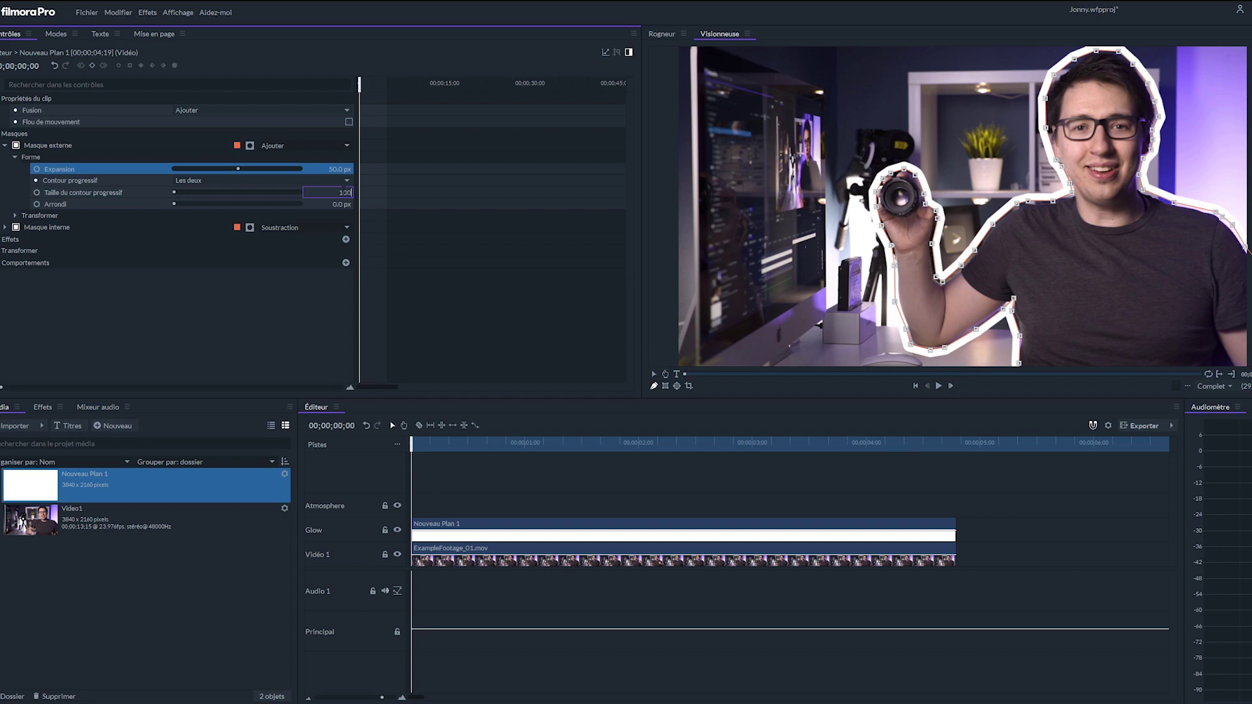
{"action": "type", "text": "100"}
{"action": "key", "text": "Return"}
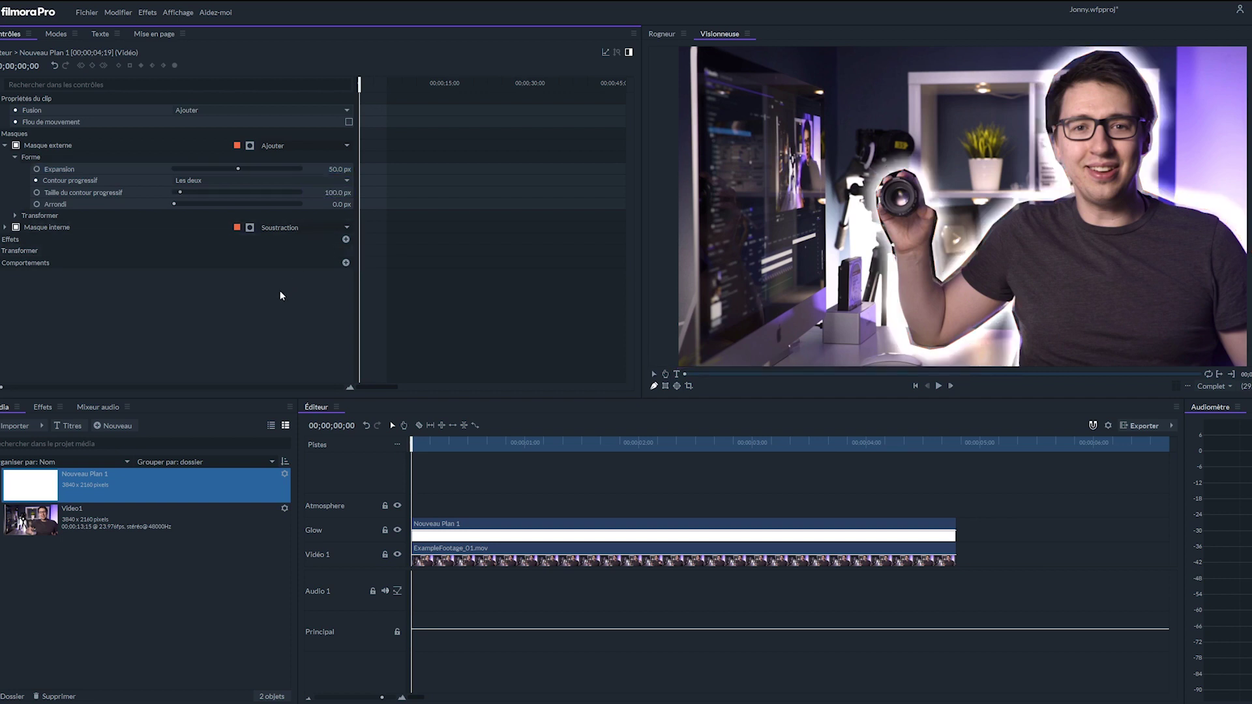
- Set the shape of Masque interne to an expansion of -20 px and a feather size of 10 px
{"action": "left_click", "coordinate": [4, 228]}
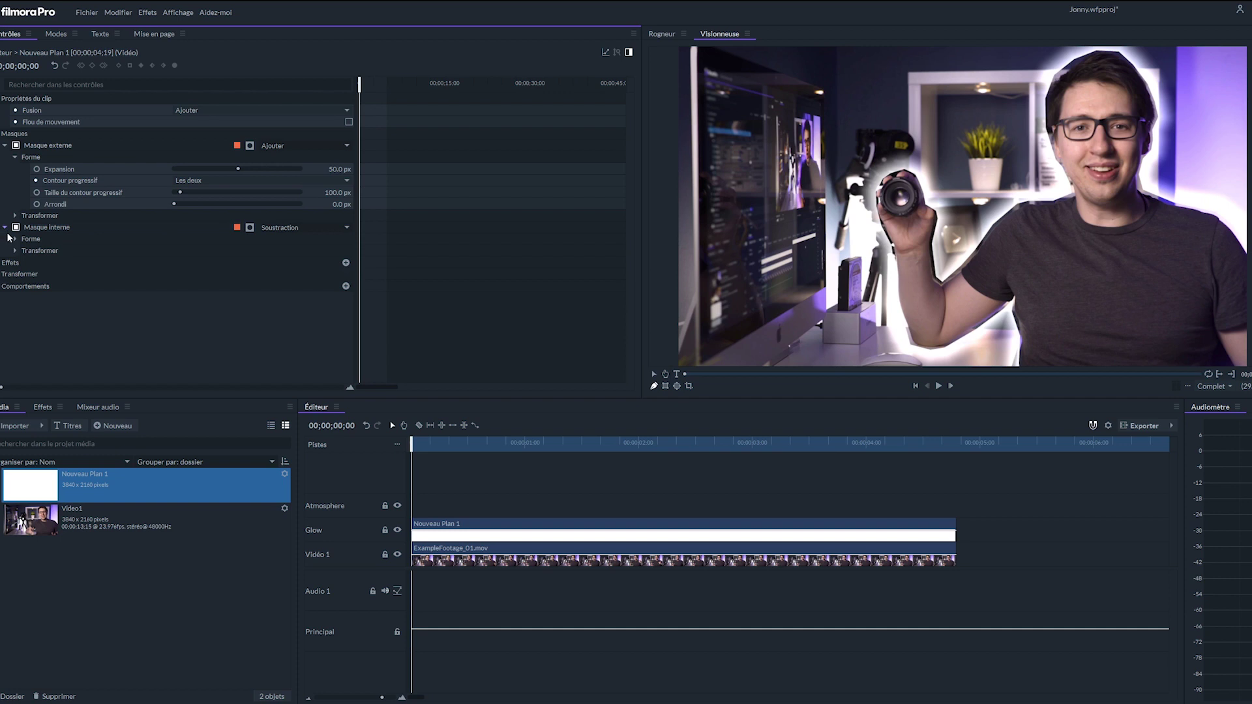
{"action": "left_click", "coordinate": [15, 240]}
{"action": "left_click", "coordinate": [339, 251]}
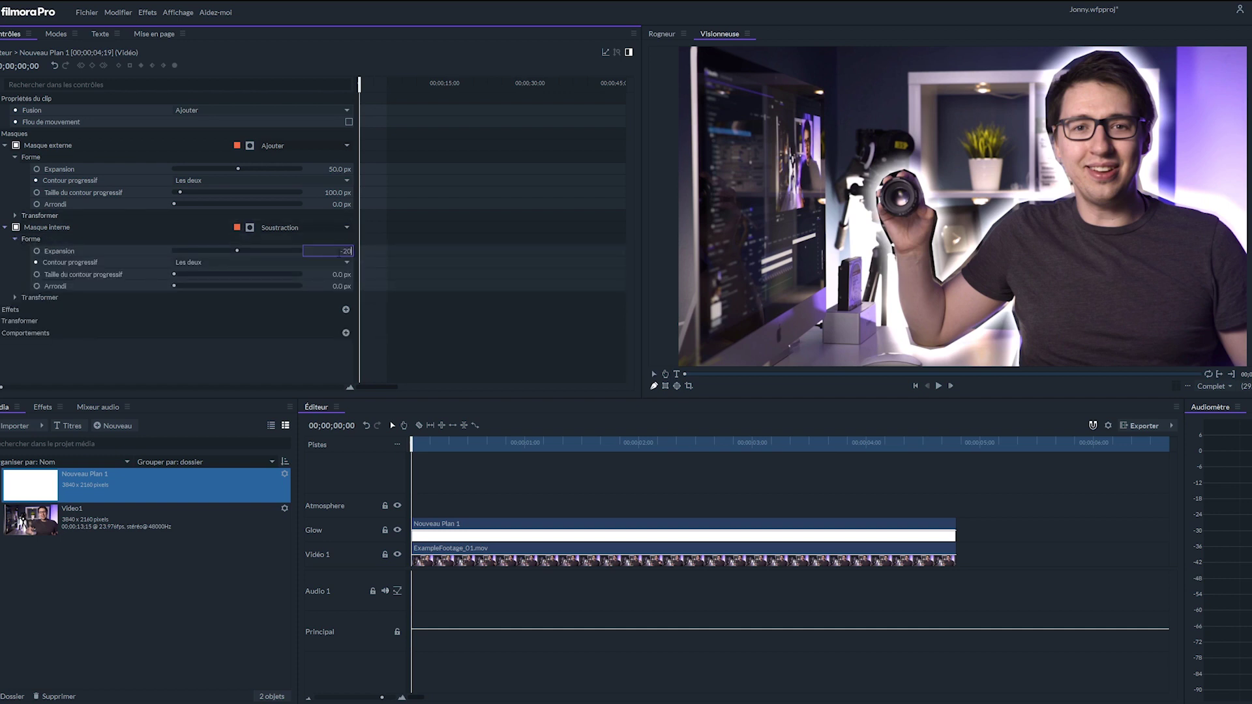
{"action": "type", "text": "-20"}
{"action": "left_click", "coordinate": [340, 274]}
{"action": "type", "text": "10"}
{"action": "left_click", "coordinate": [275, 360]}
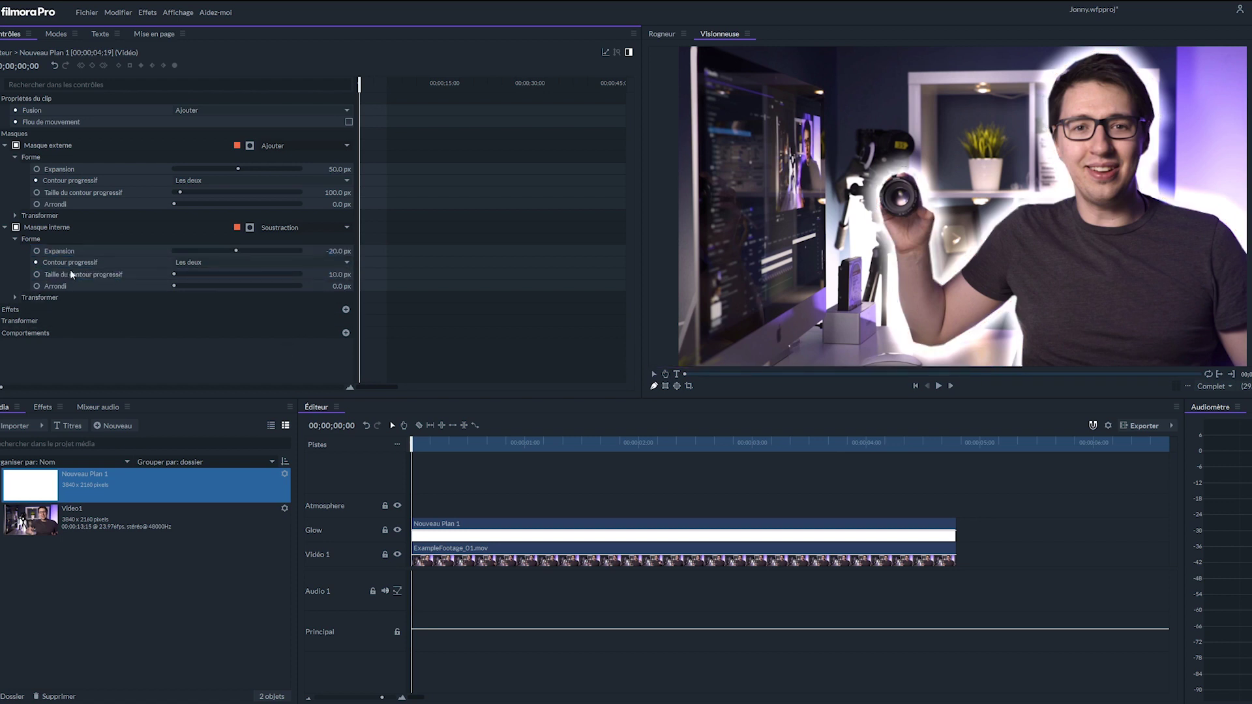
- Collapse both masks' settings, play the clip to preview the outline, and return to the start of the timeline
{"action": "left_click", "coordinate": [5, 227]}
{"action": "left_click", "coordinate": [4, 145]}
{"action": "key", "text": "space"}
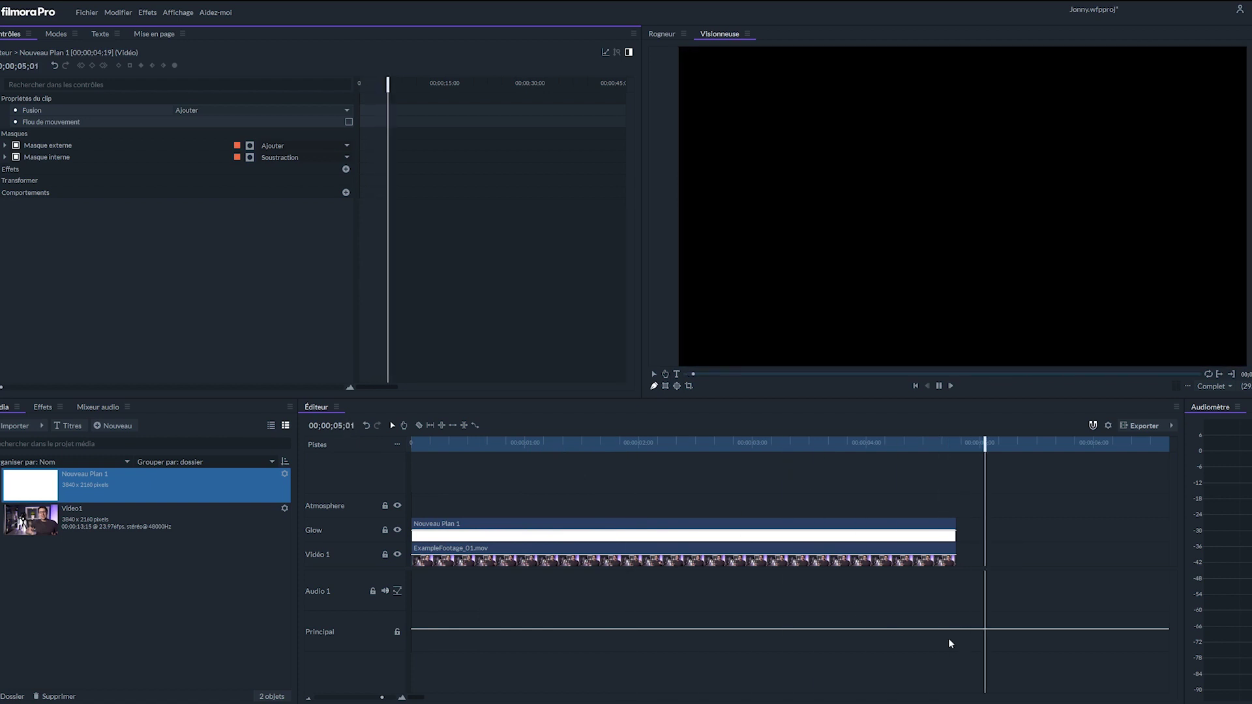
{"action": "left_click", "coordinate": [412, 444]}
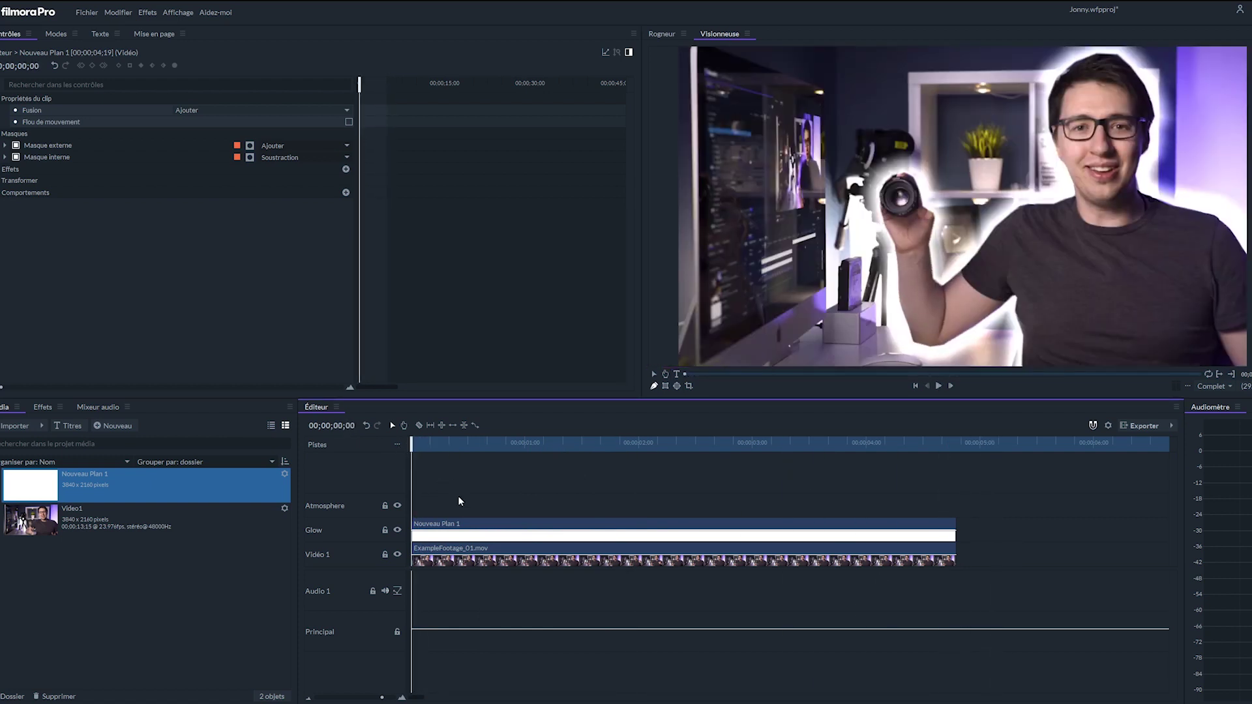
- Apply the Flou effect to the white plane on the Glow track and expand its settings
{"action": "left_click", "coordinate": [41, 408]}
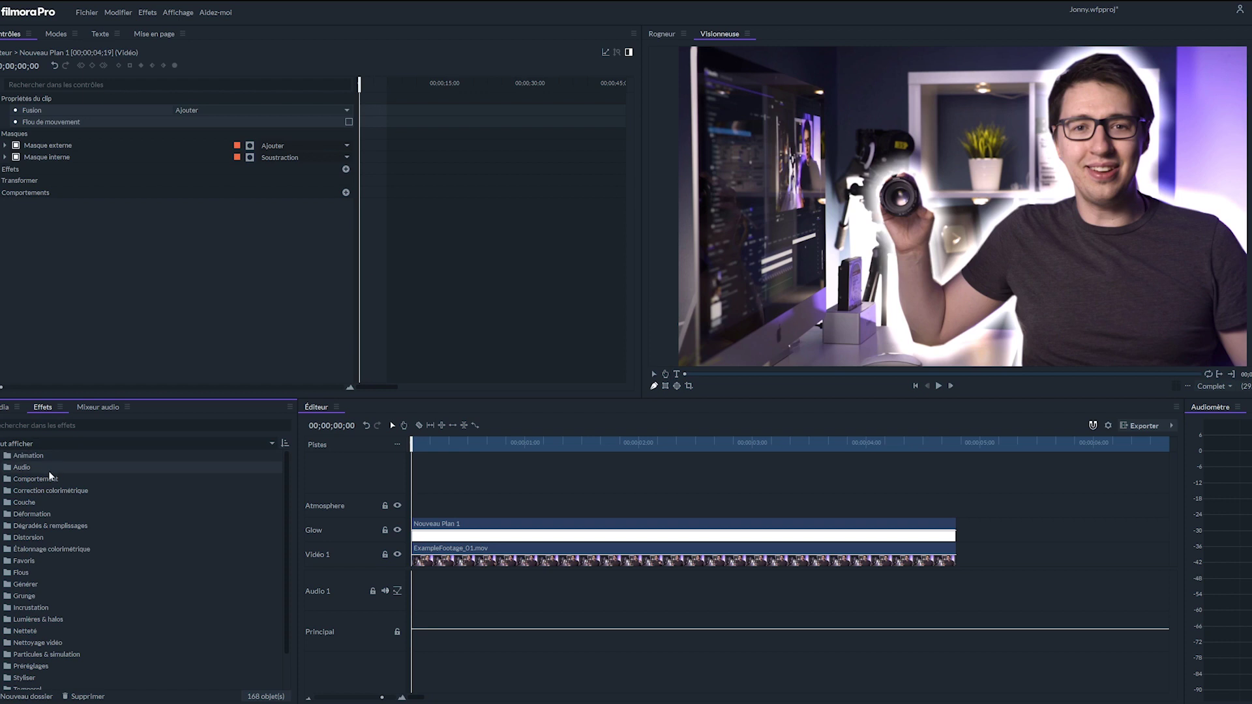
{"action": "left_click", "coordinate": [21, 572]}
{"action": "left_click_drag", "start_coordinate": [31, 596], "coordinate": [421, 527]}
{"action": "left_click", "coordinate": [4, 181]}
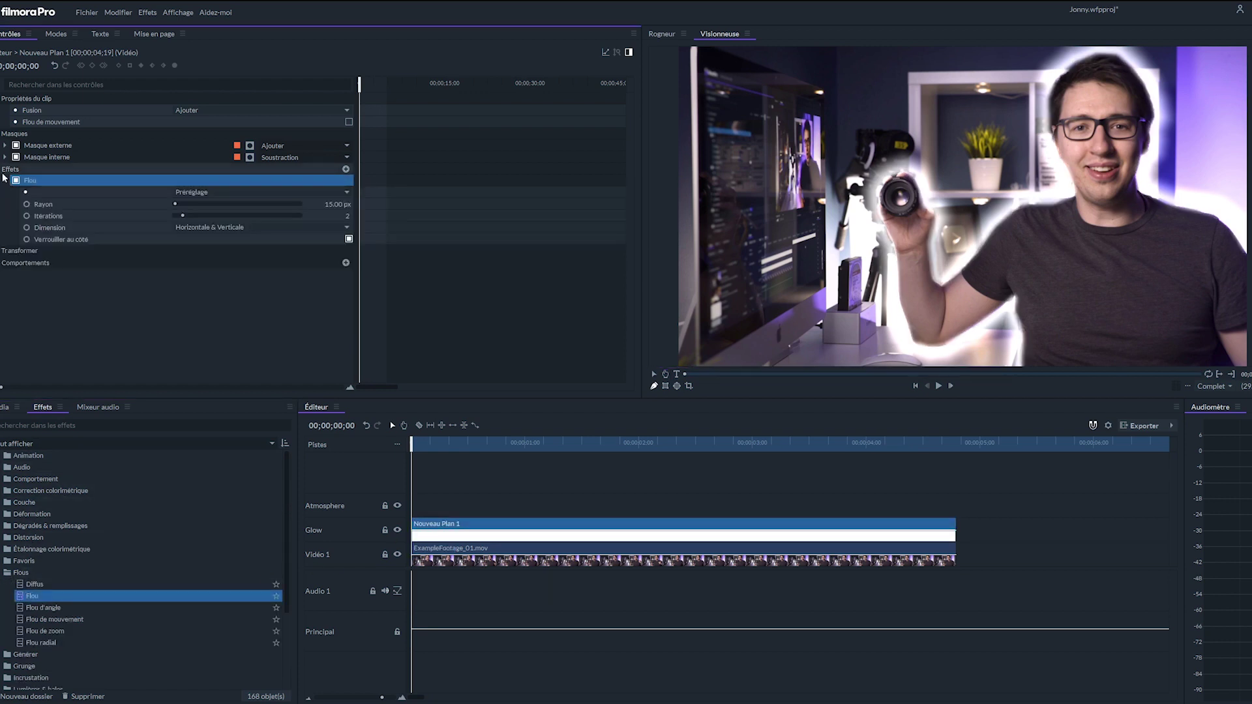
- Set the Flou effect's radius to 30 px and collapse its settings
{"action": "left_click", "coordinate": [336, 205]}
{"action": "type", "text": "30"}
{"action": "key", "text": "Return"}
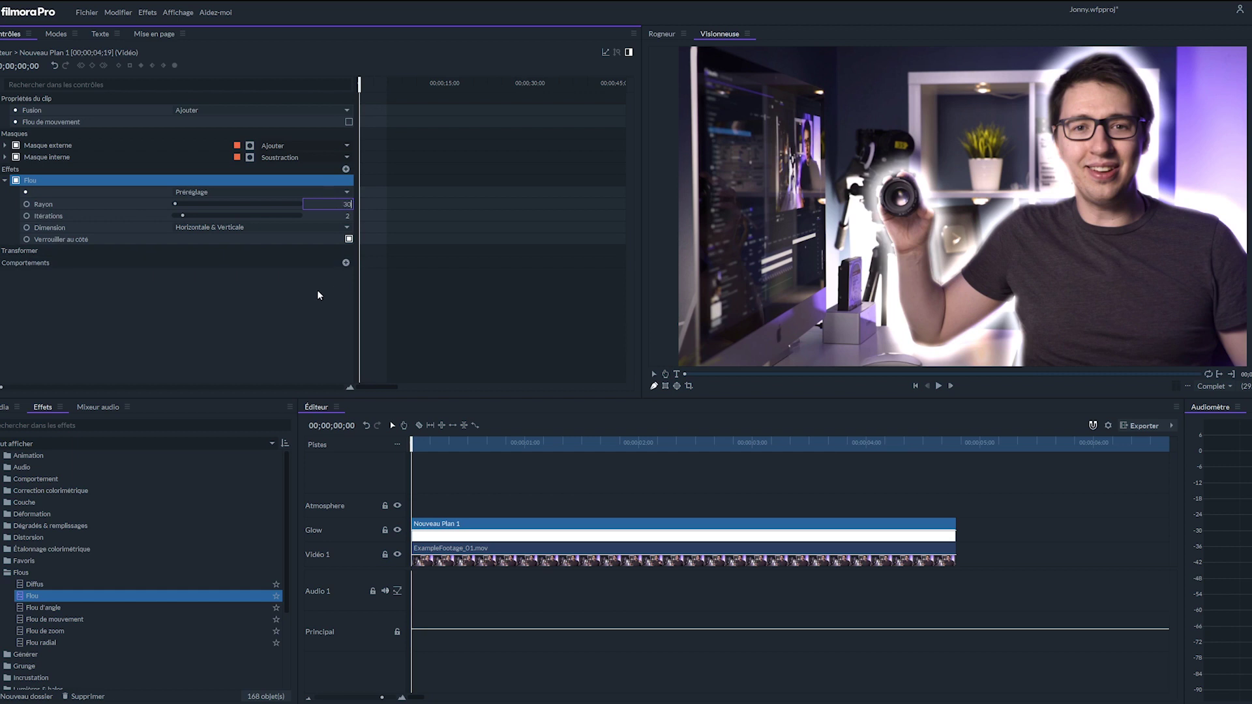
{"action": "left_click", "coordinate": [293, 323]}
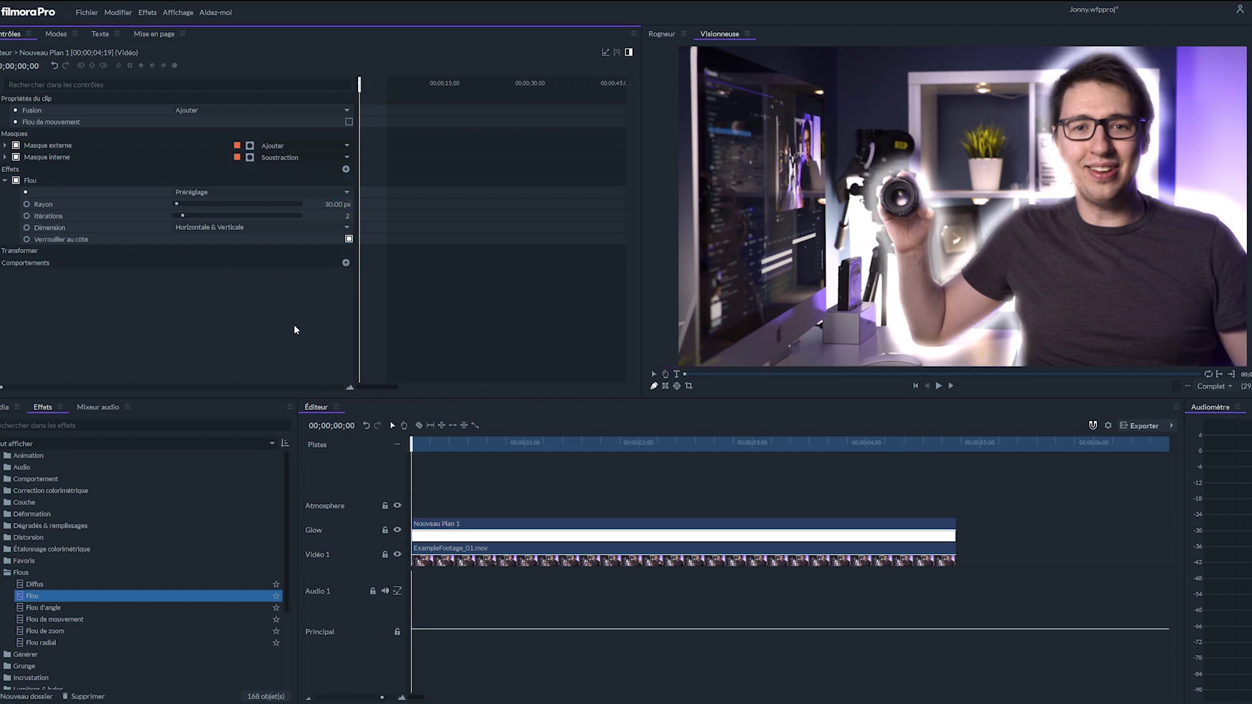
{"action": "left_click", "coordinate": [5, 181]}
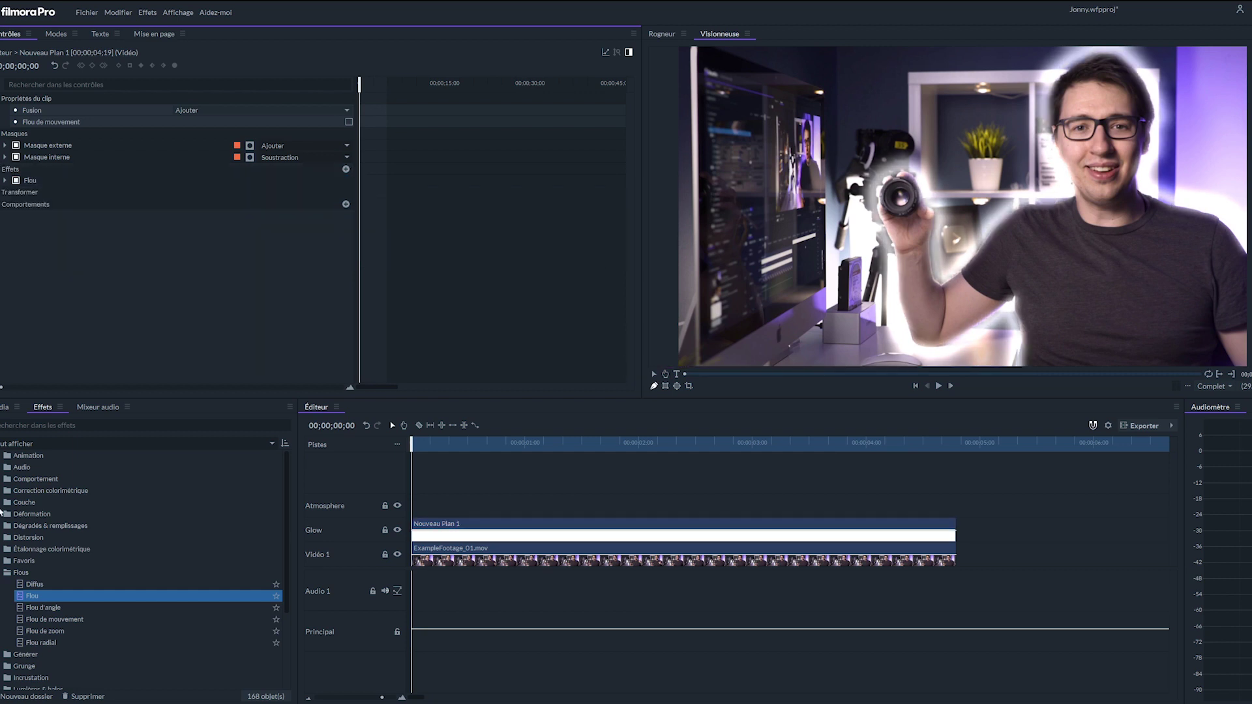
- Apply the Couleur de remplissage effect to the white plane and set its colour to violet #5500ff
{"action": "left_click", "coordinate": [6, 573]}
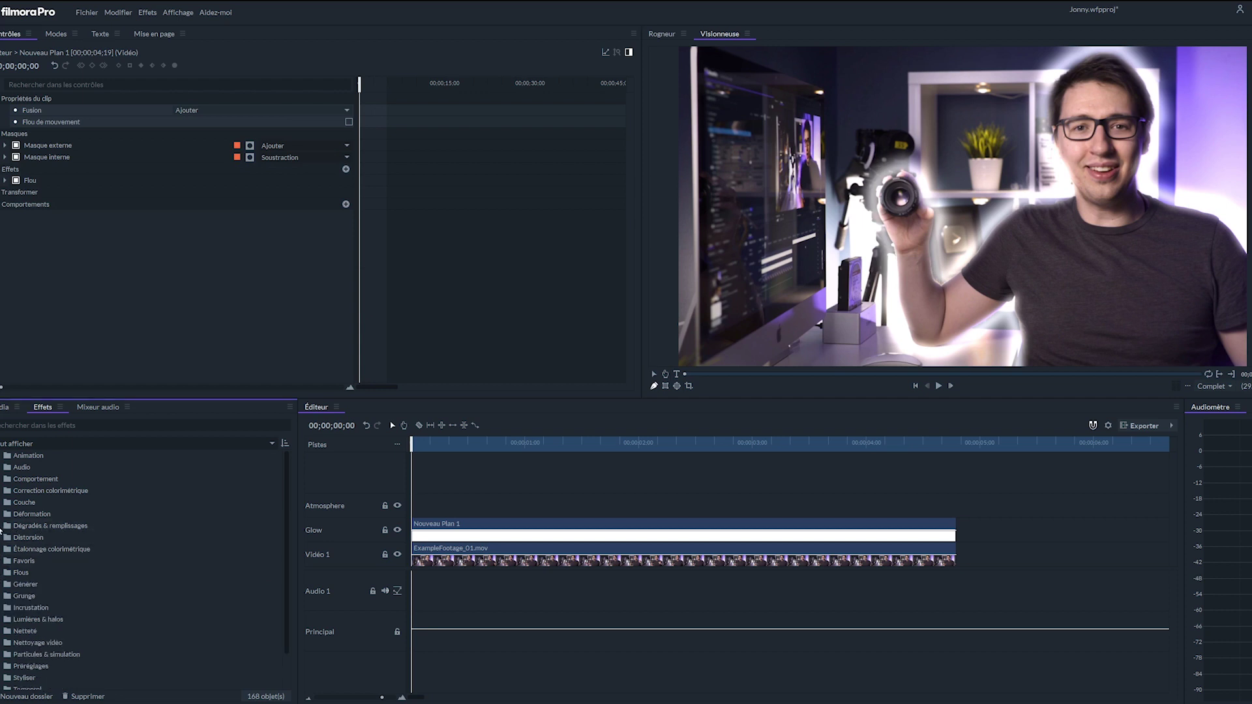
{"action": "left_click", "coordinate": [9, 526]}
{"action": "left_click_drag", "start_coordinate": [47, 540], "coordinate": [448, 528]}
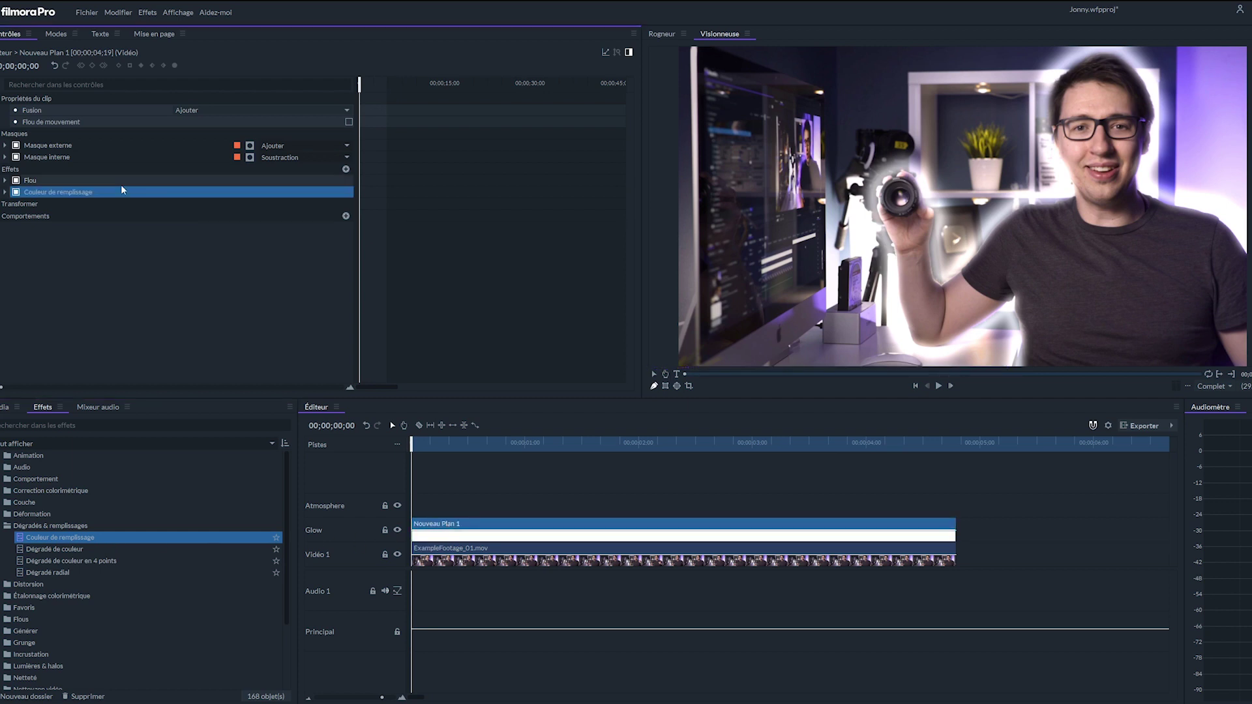
{"action": "left_click", "coordinate": [5, 192]}
{"action": "left_click", "coordinate": [349, 205]}
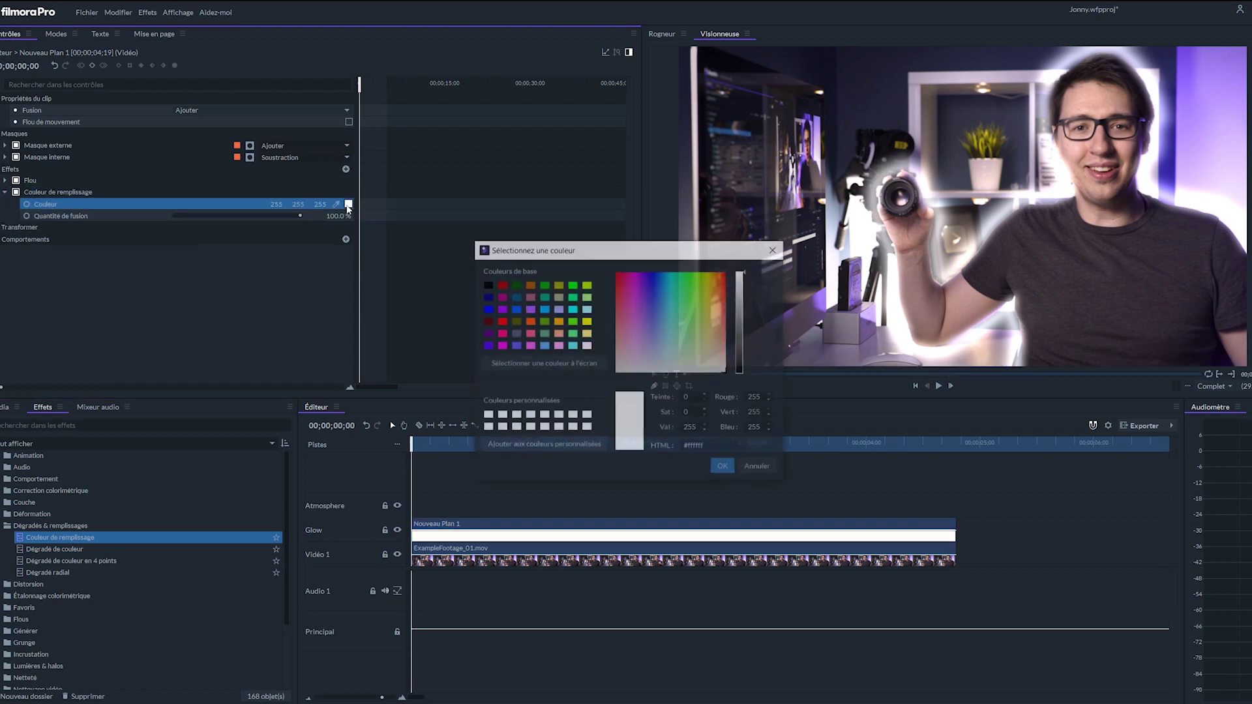
{"action": "left_click", "coordinate": [487, 347]}
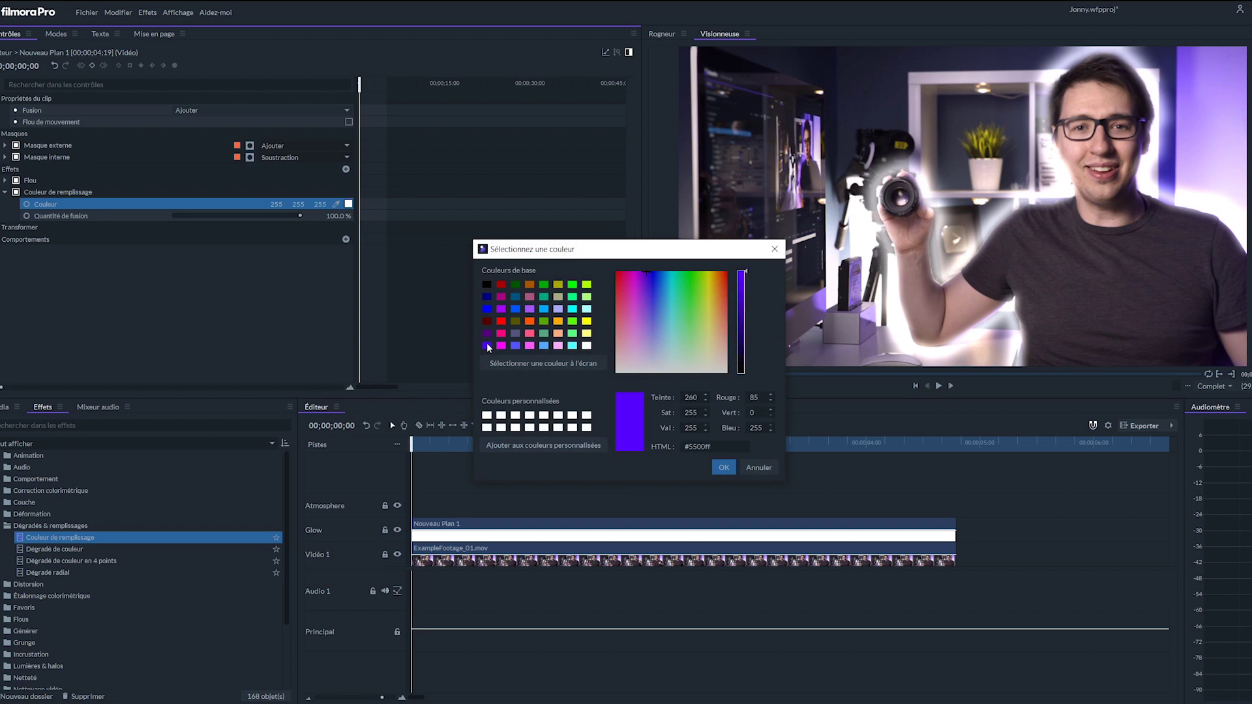
{"action": "left_click", "coordinate": [724, 467]}
{"action": "left_click", "coordinate": [423, 492]}
- Set the radius of the white plane's Flou effect to 50 px
{"action": "left_click", "coordinate": [486, 525]}
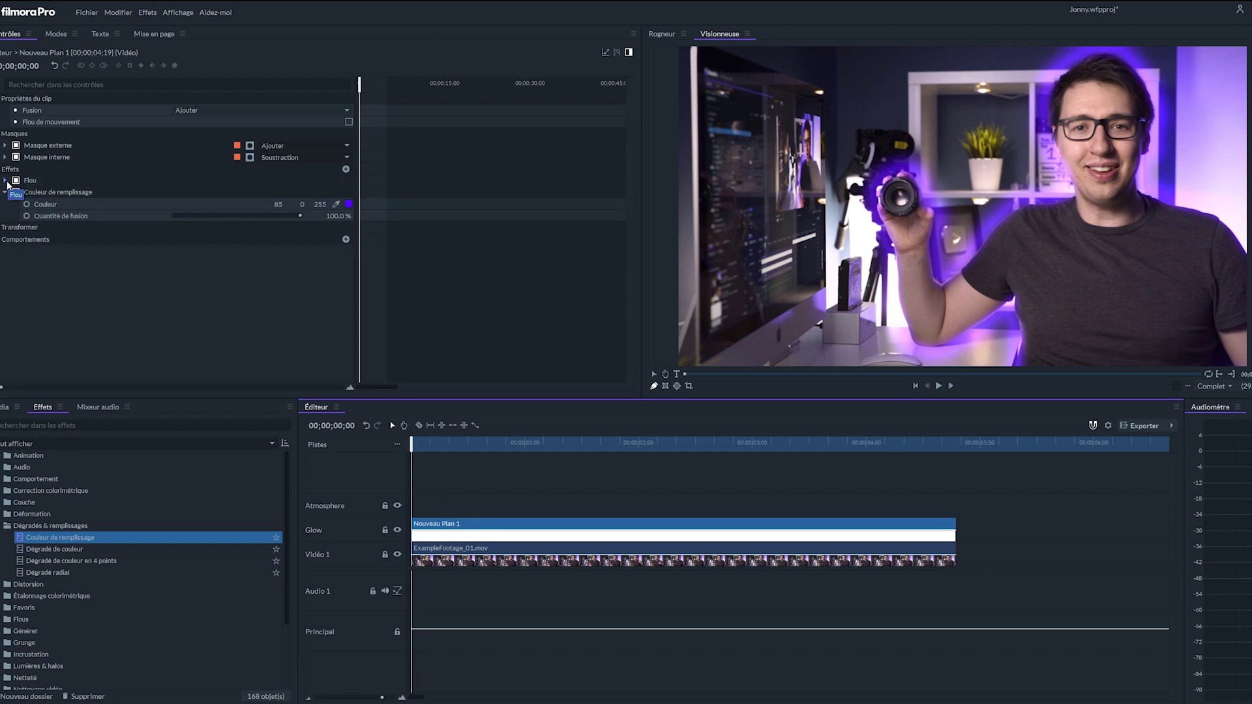
{"action": "left_click", "coordinate": [5, 181]}
{"action": "type", "text": "50"}
{"action": "key", "text": "Return"}
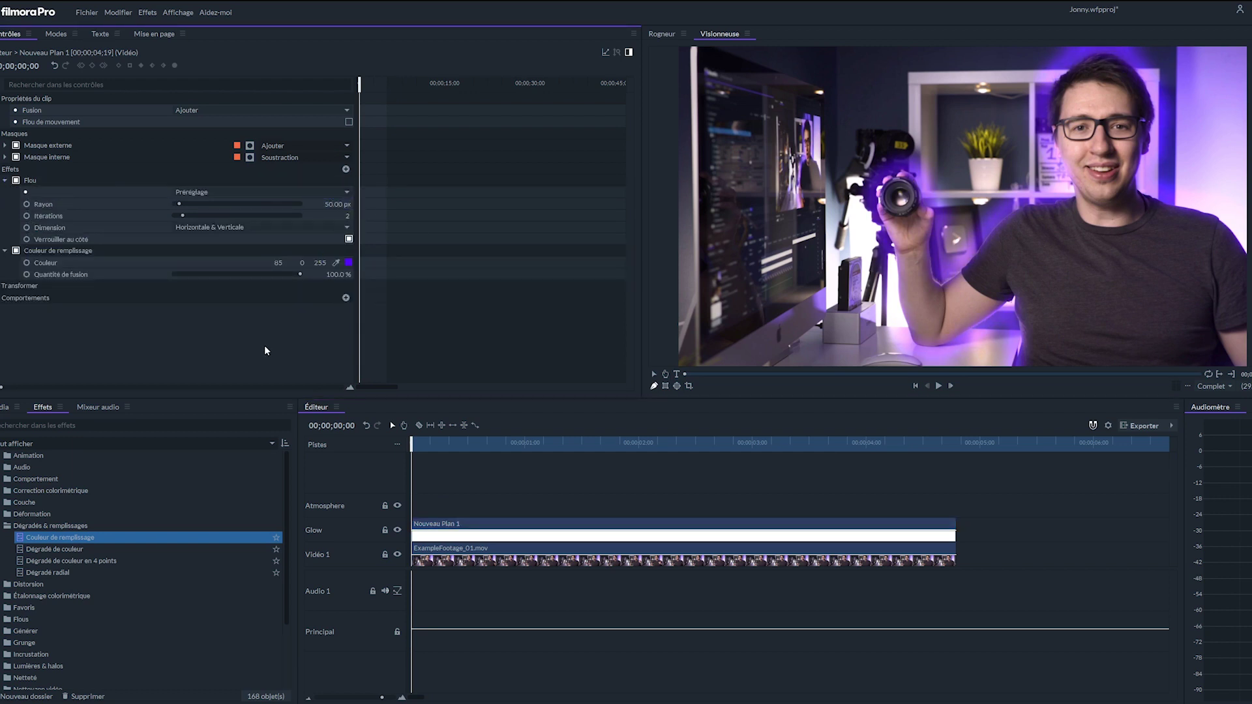
- Play the sequence from the start to preview the coloured glow around the man
{"action": "left_click", "coordinate": [467, 472]}
{"action": "key", "text": "space"}
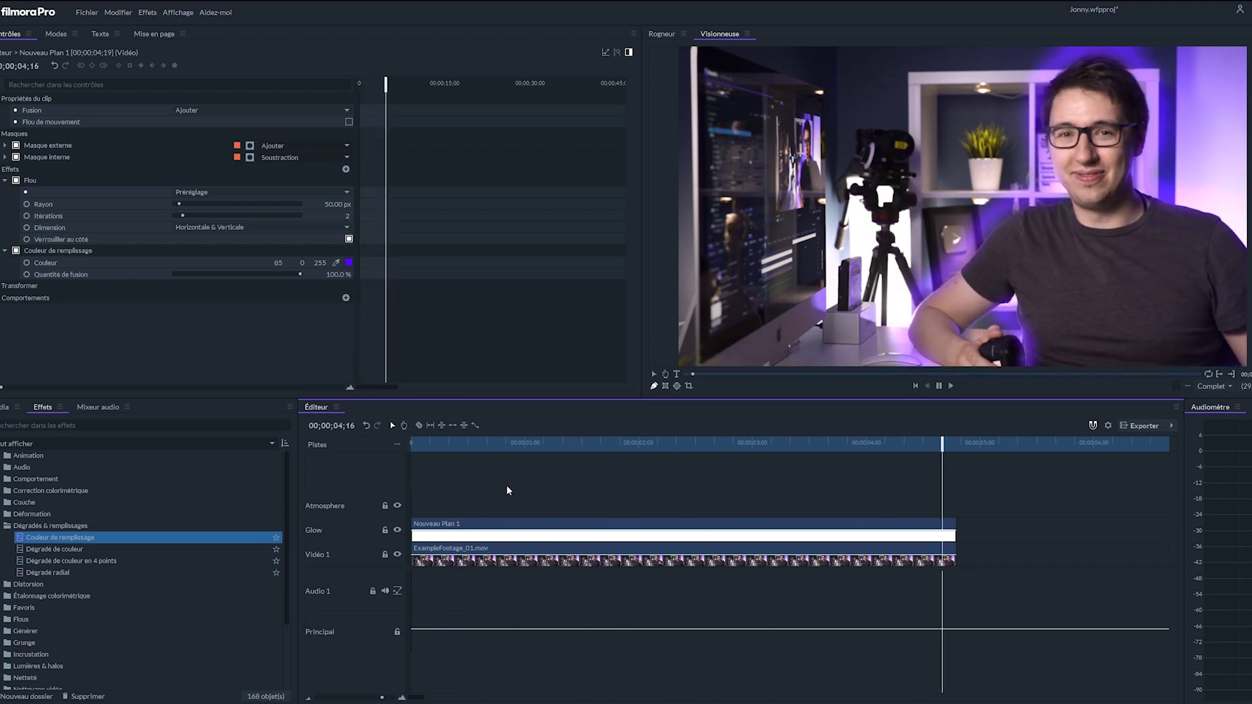
{"action": "key", "text": "space"}
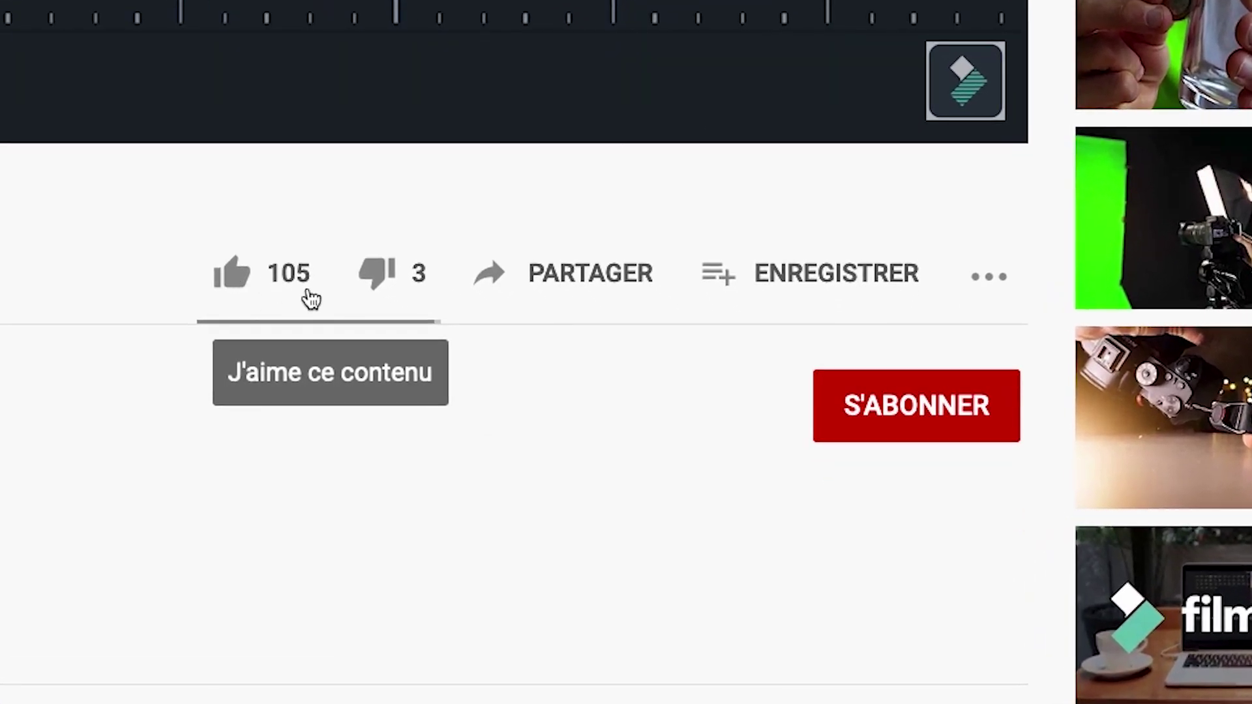
- Switch to the tutorial's YouTube page and like the video
{"action": "left_click", "coordinate": [234, 277]}
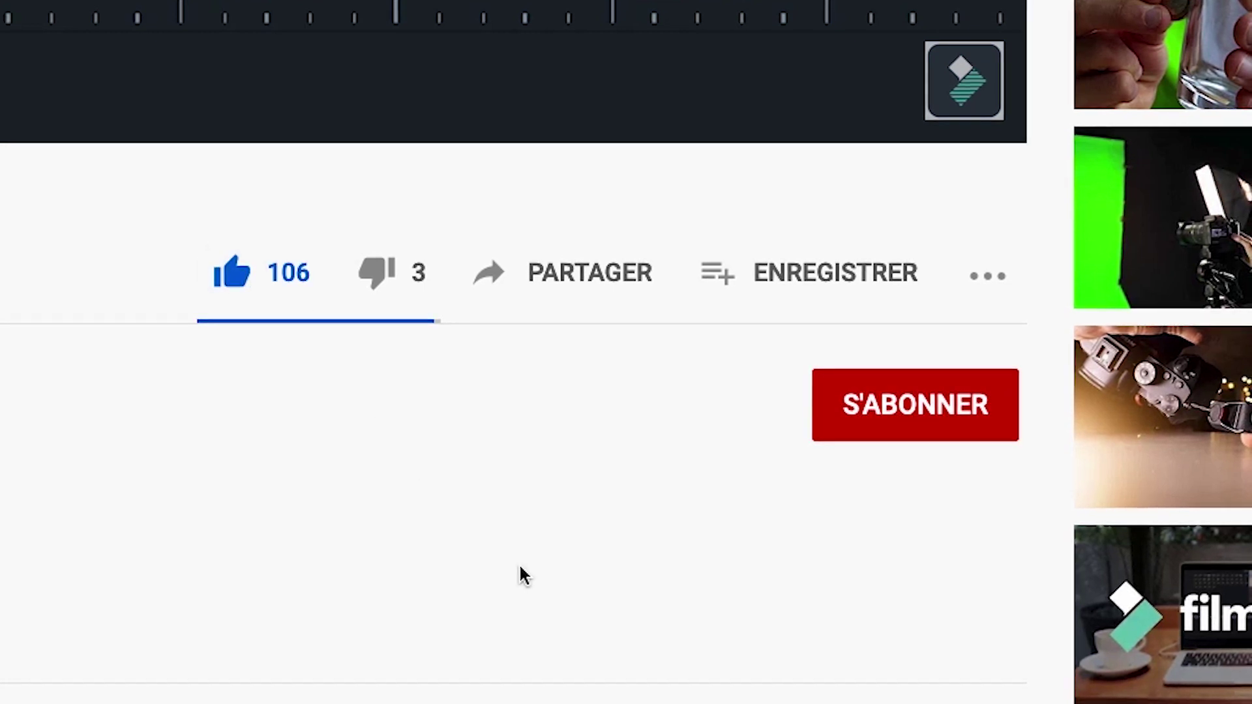